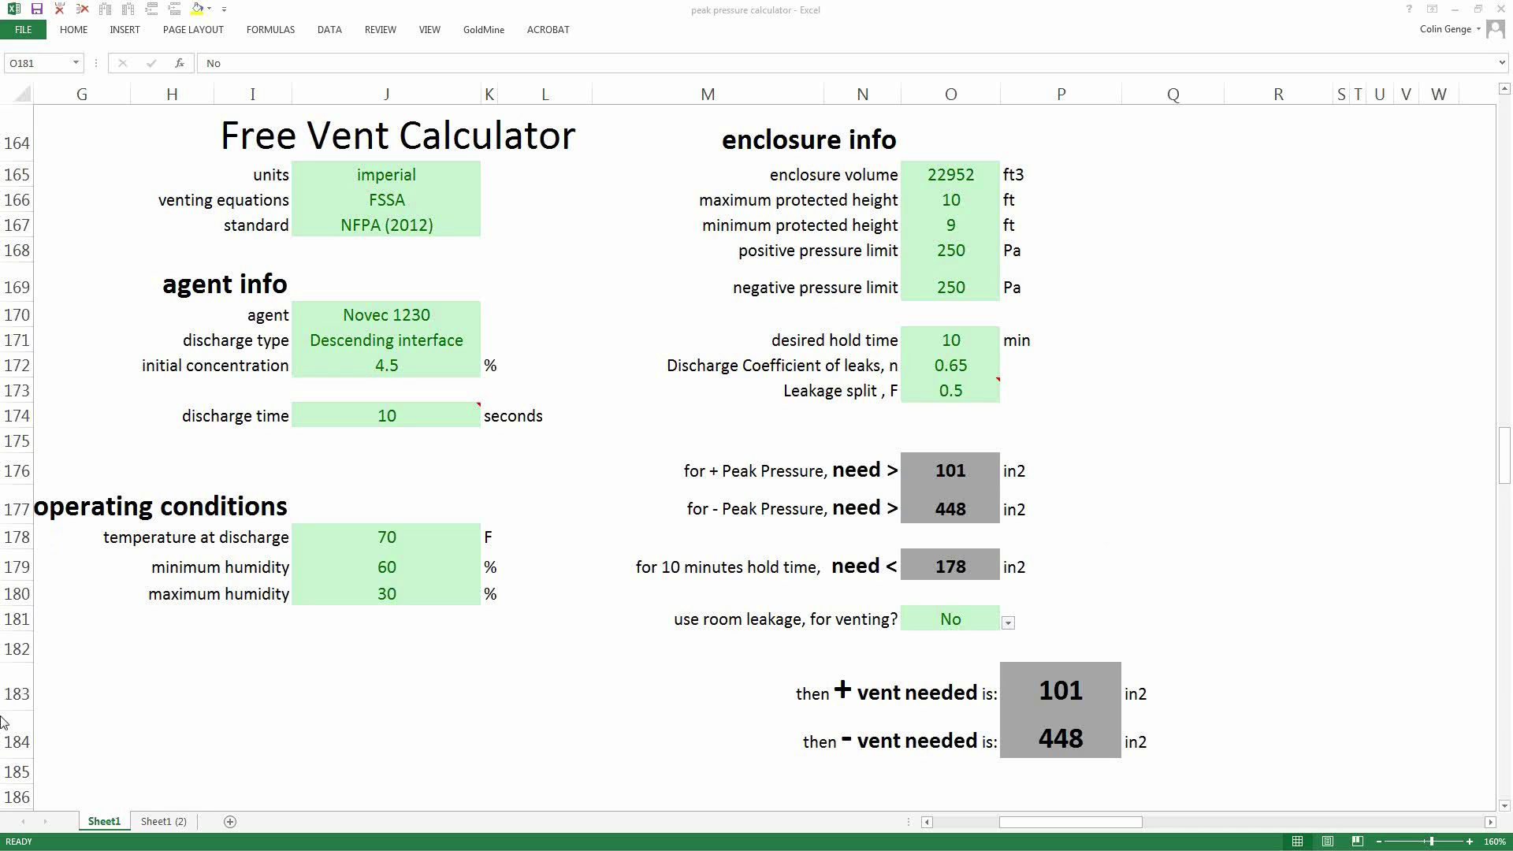
Change the agent in the agent info section to Argonite.
left_click(154, 829)
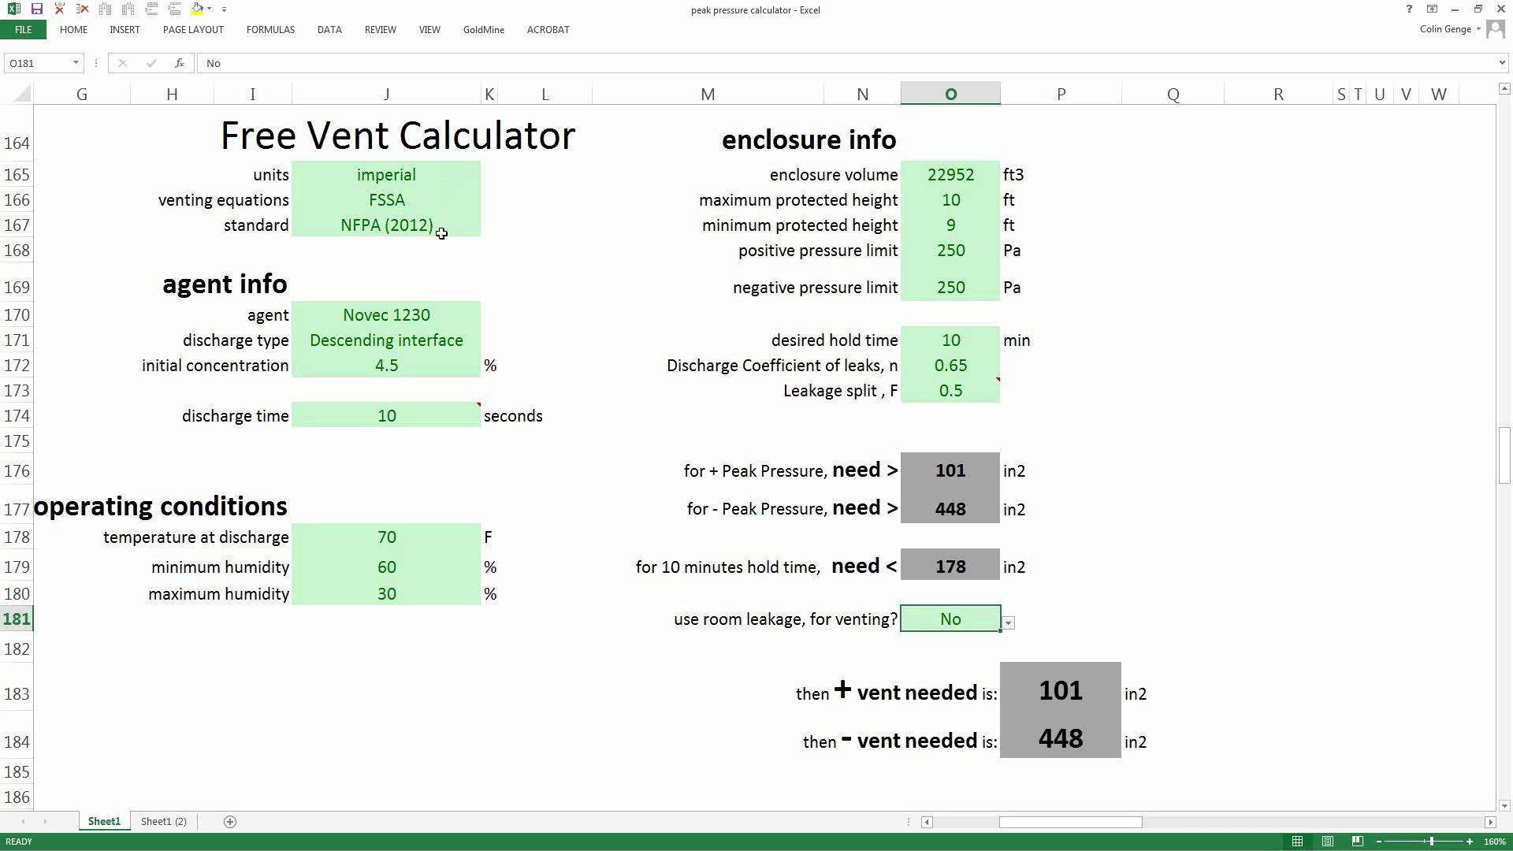
left_click(428, 314)
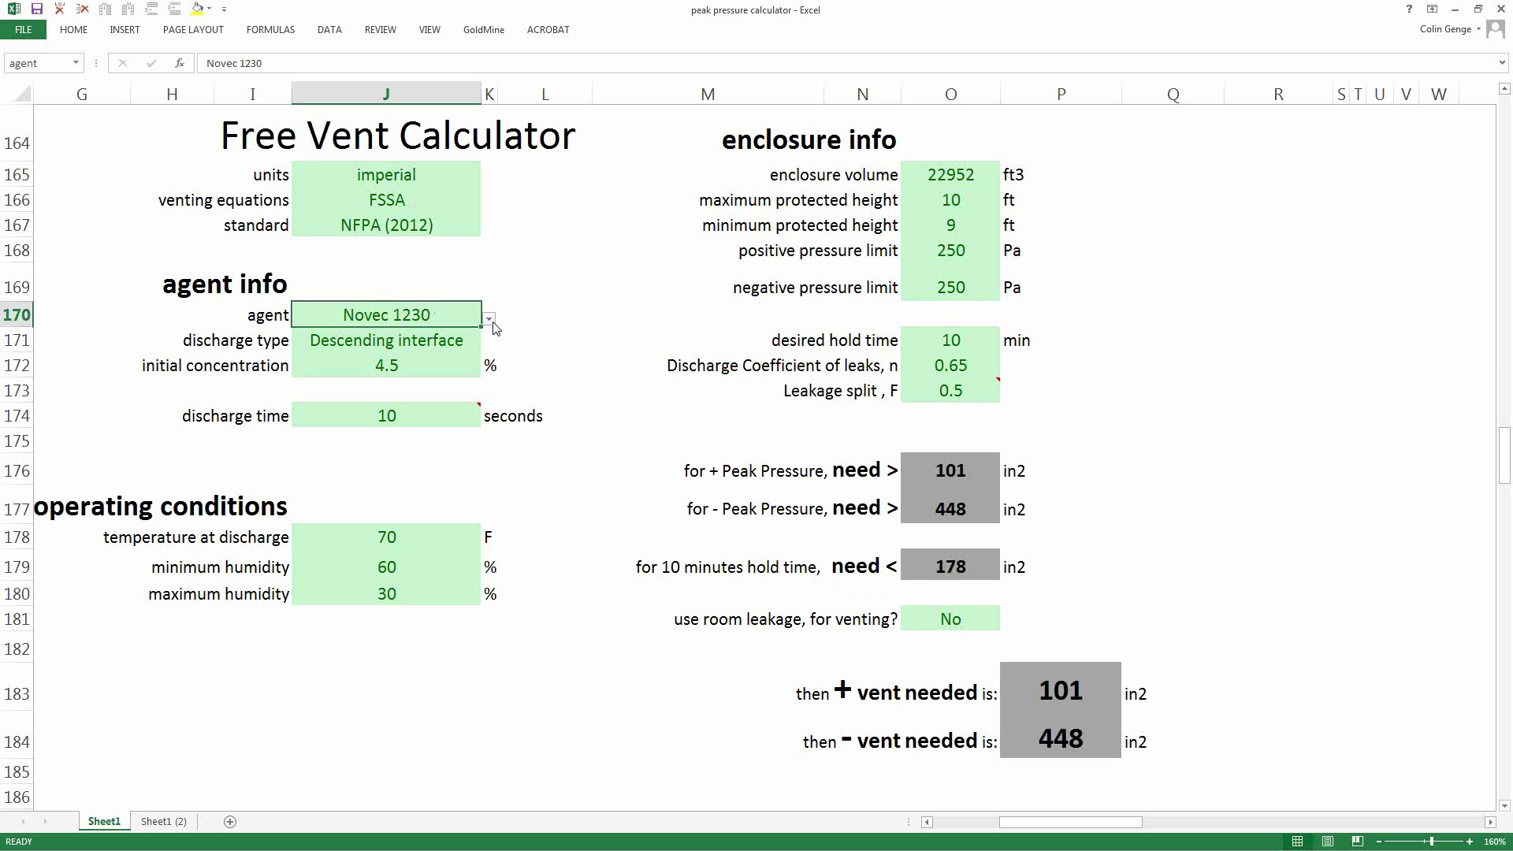
left_click(489, 319)
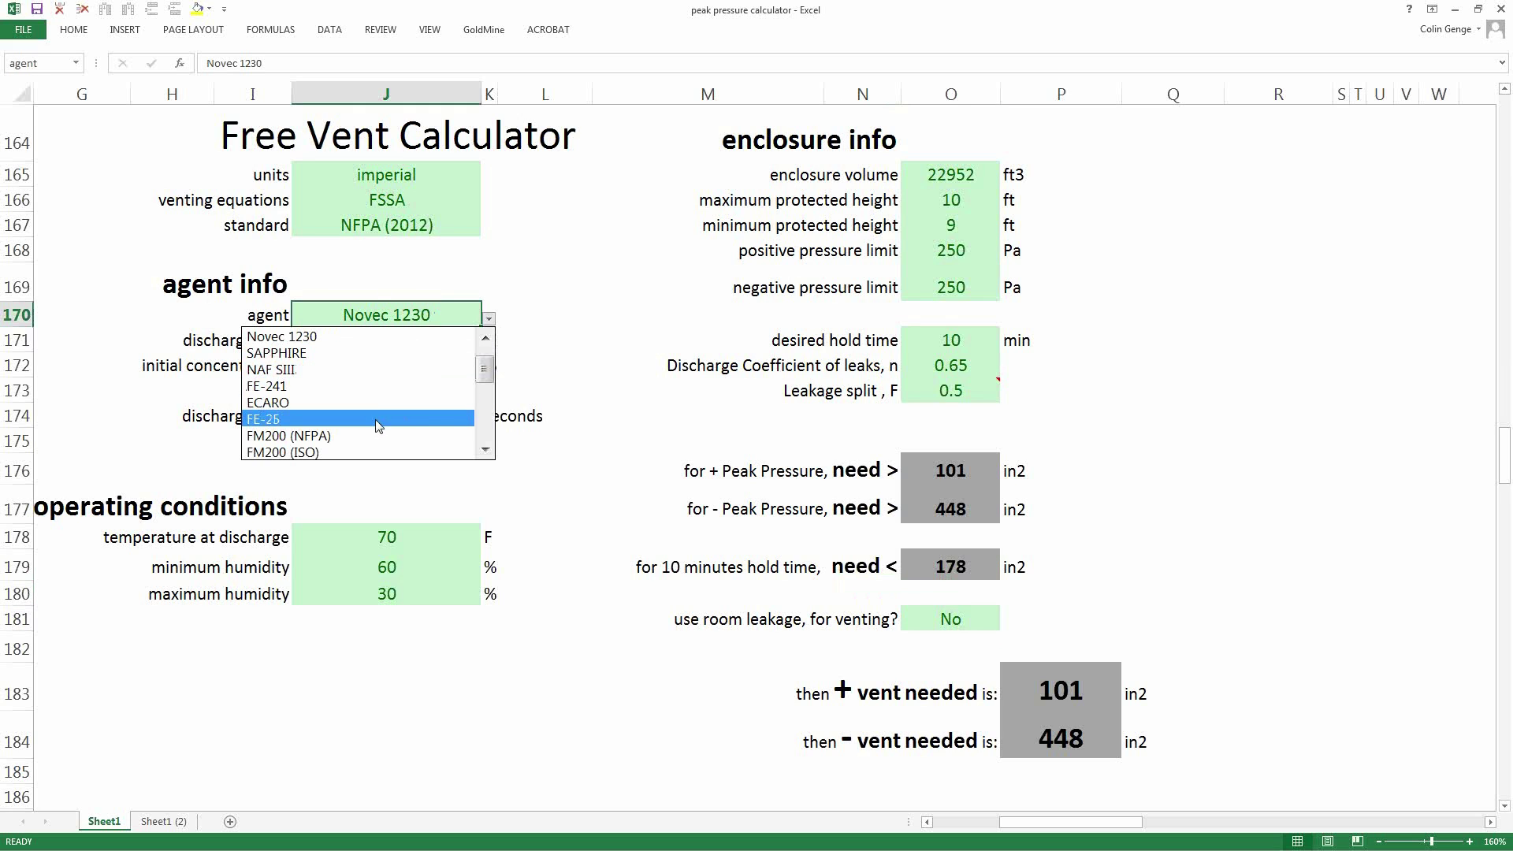
left_click(486, 435)
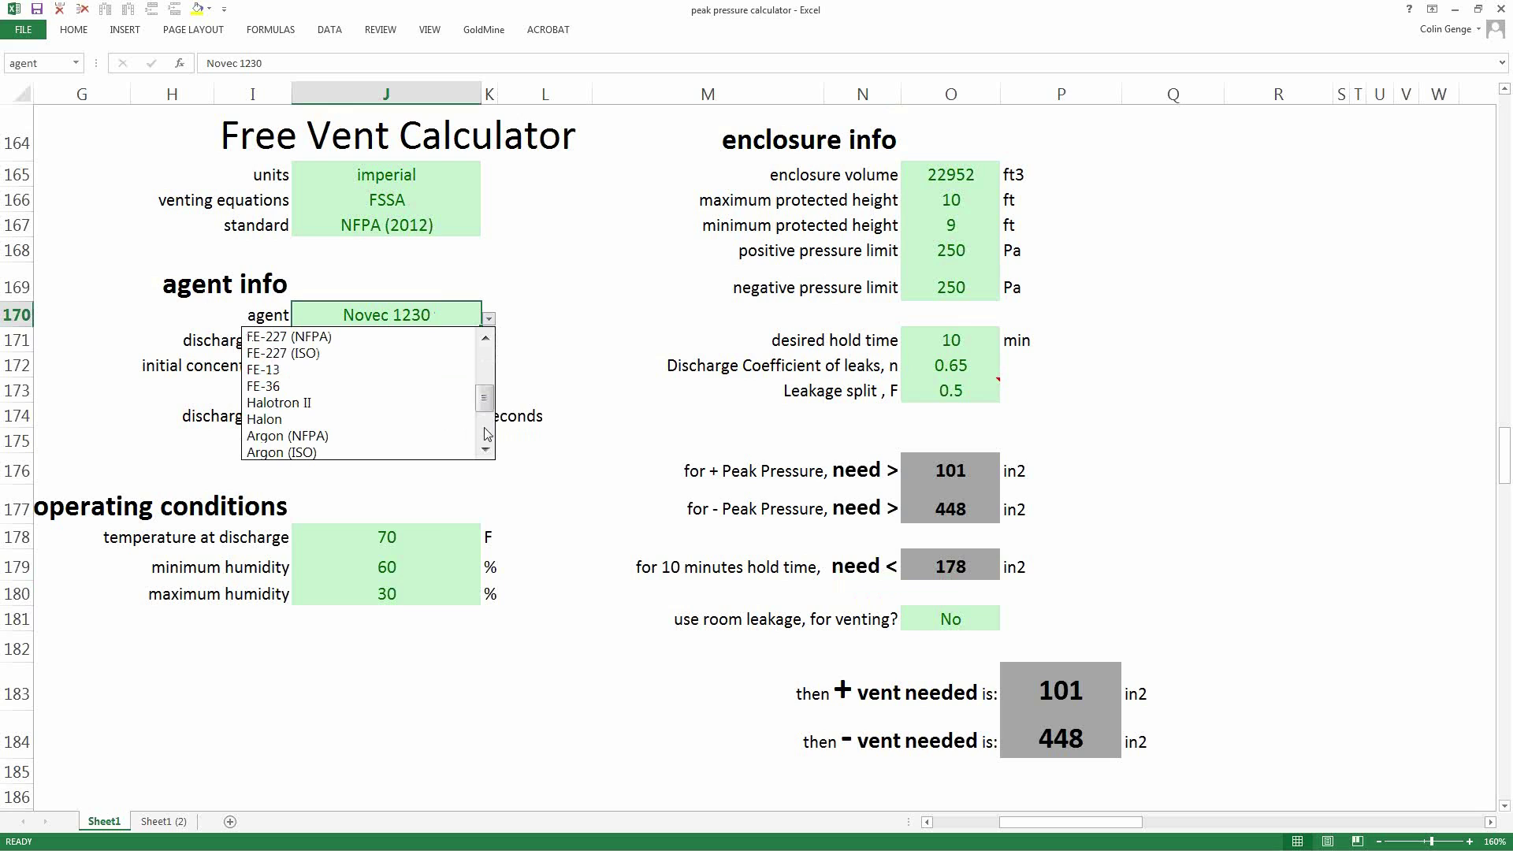
left_click(486, 435)
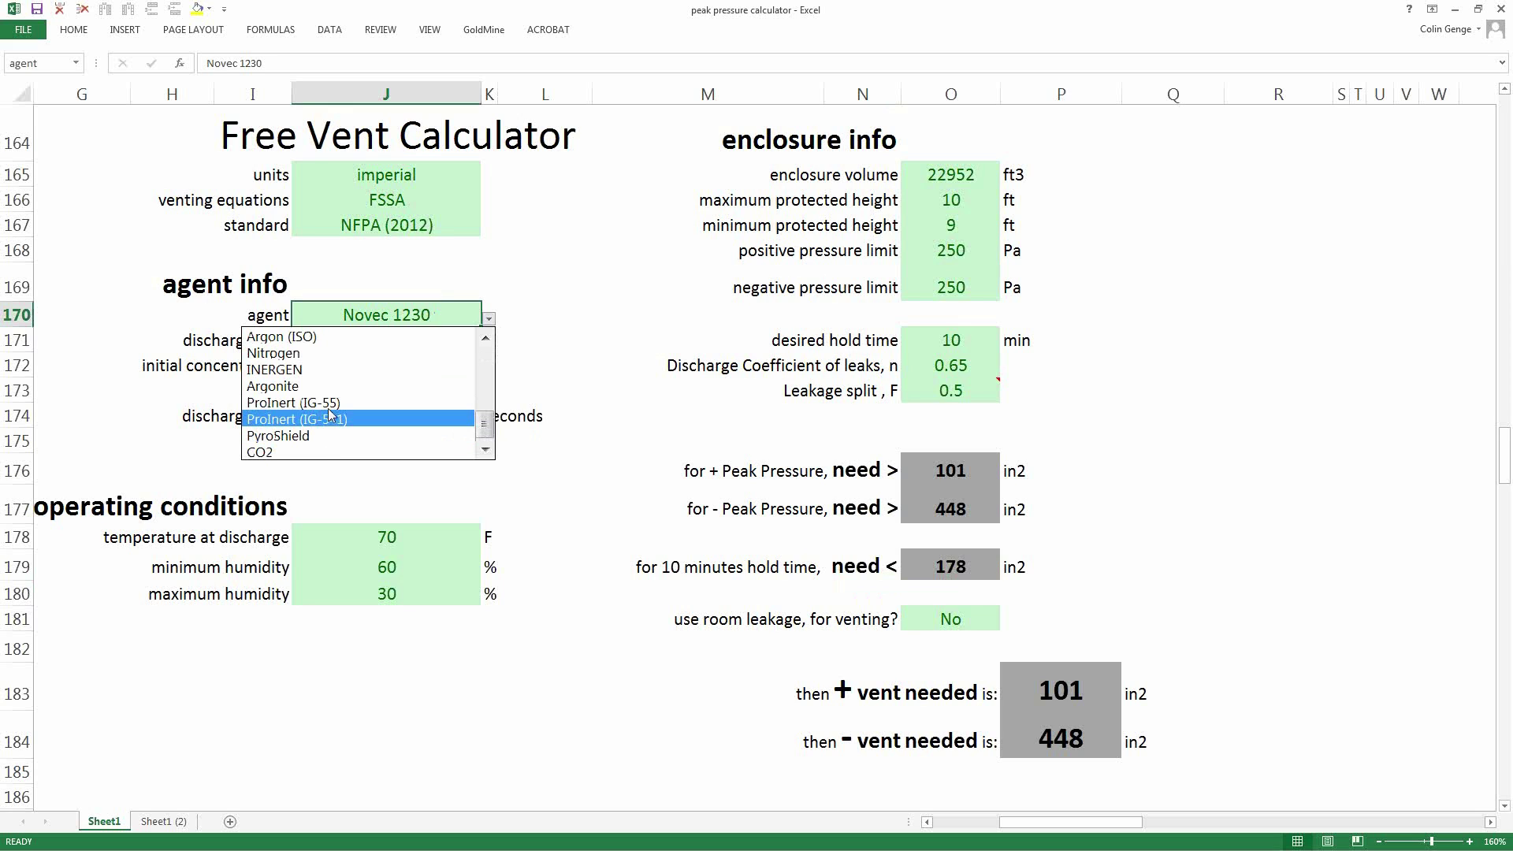
left_click(290, 387)
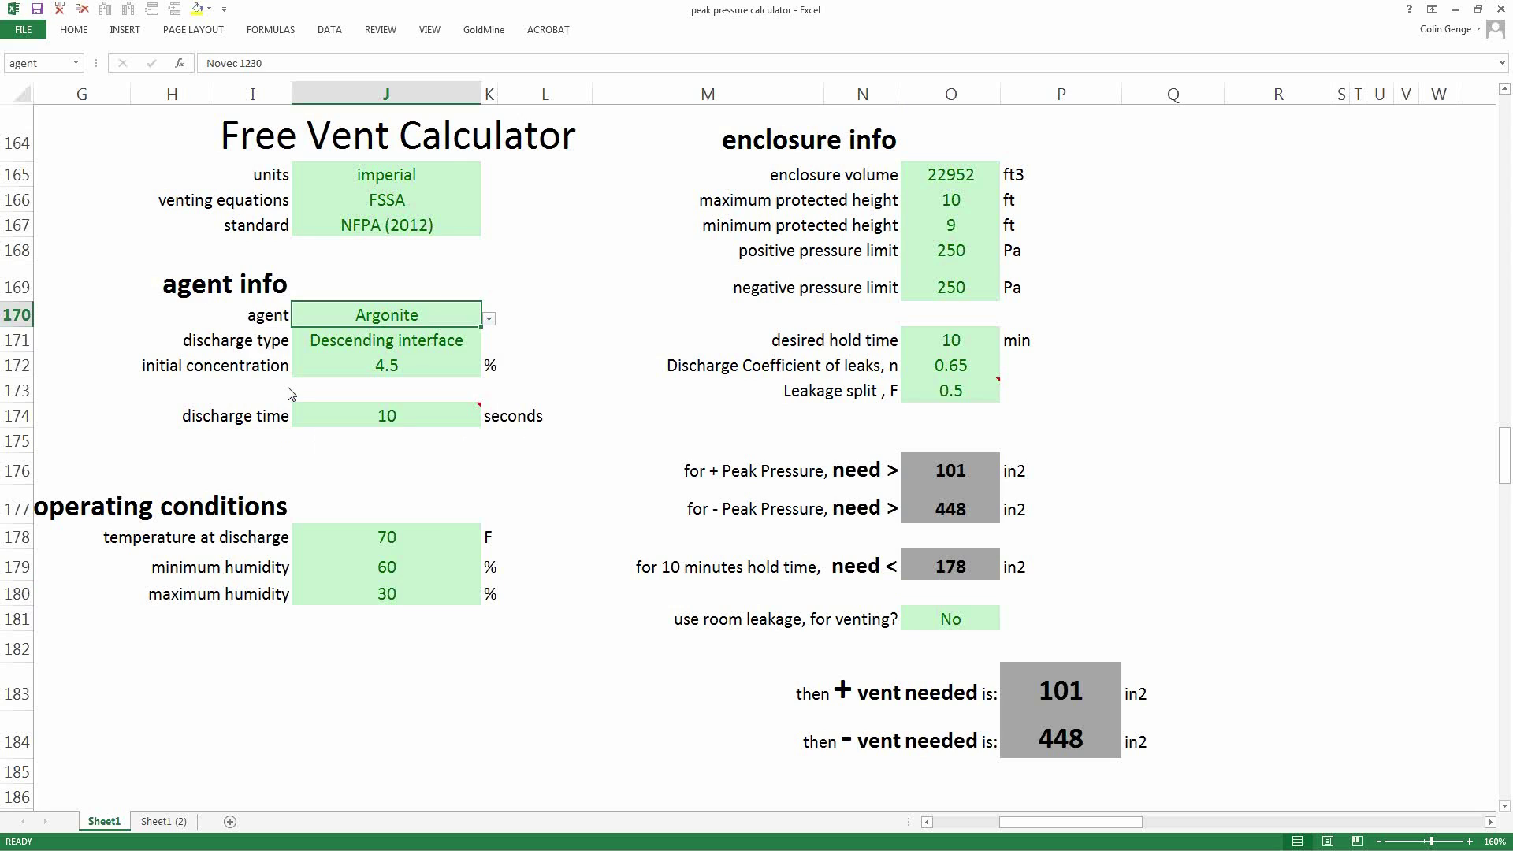
Set the agent's initial concentration to 35 %.
left_click(414, 367)
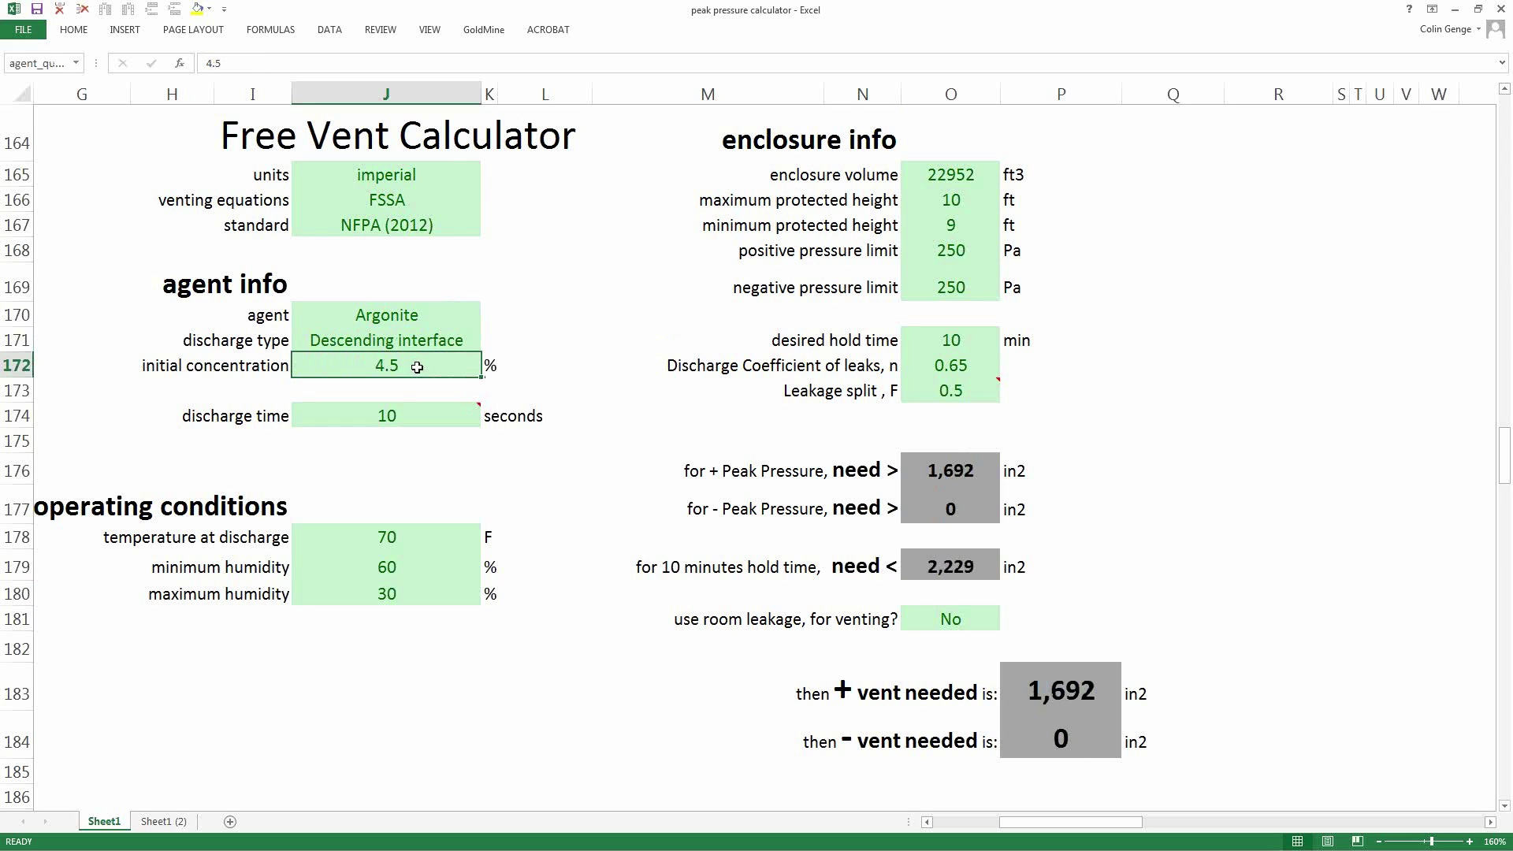
type("35")
left_click(578, 329)
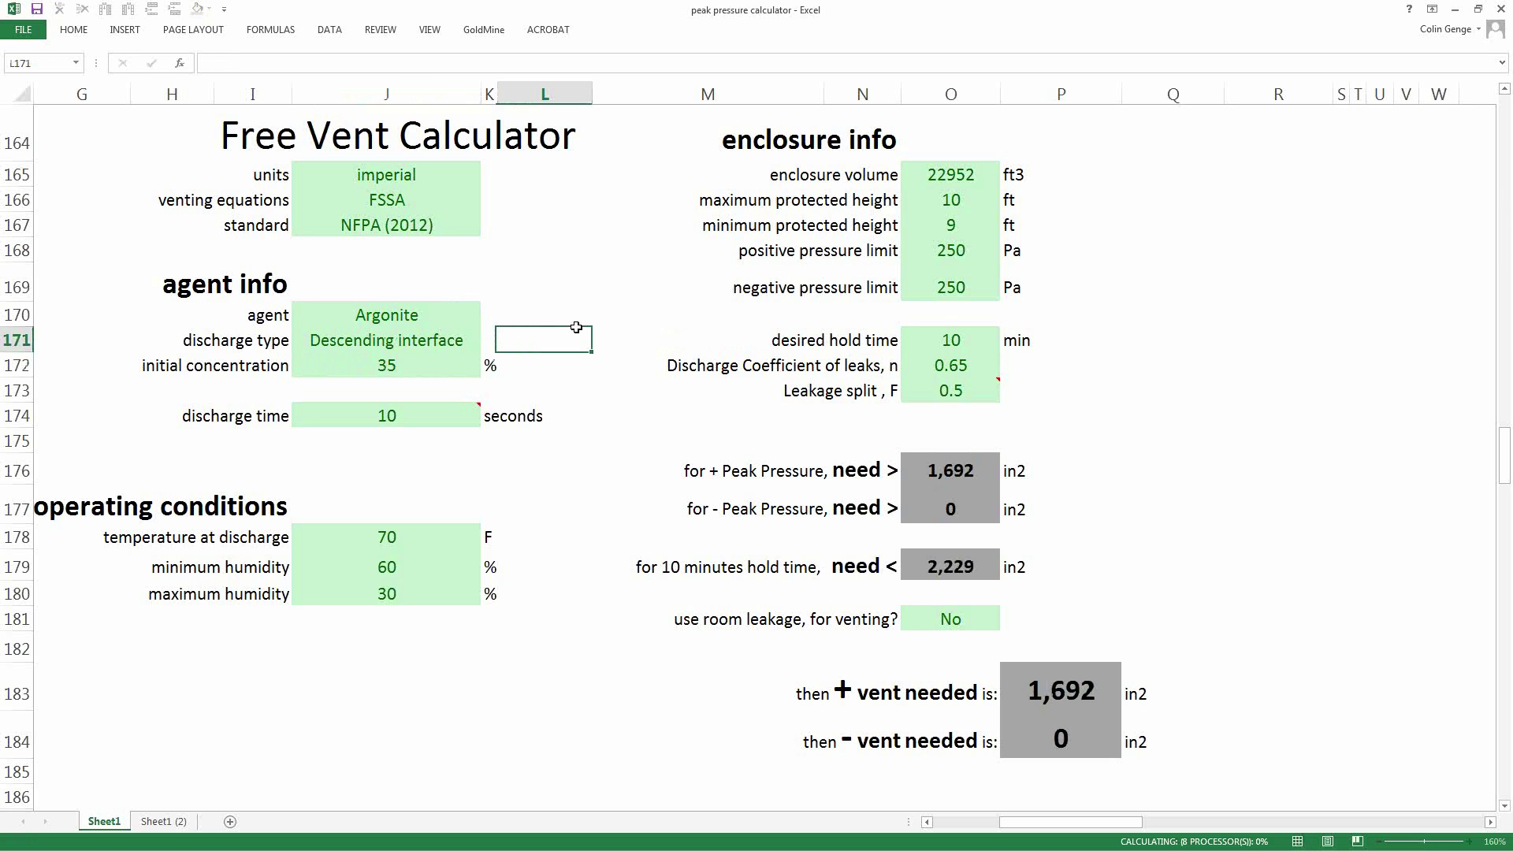
Set the discharge time to 60 seconds in the agent info section.
double_click(420, 418)
key("Delete")
key("Delete")
type("06")
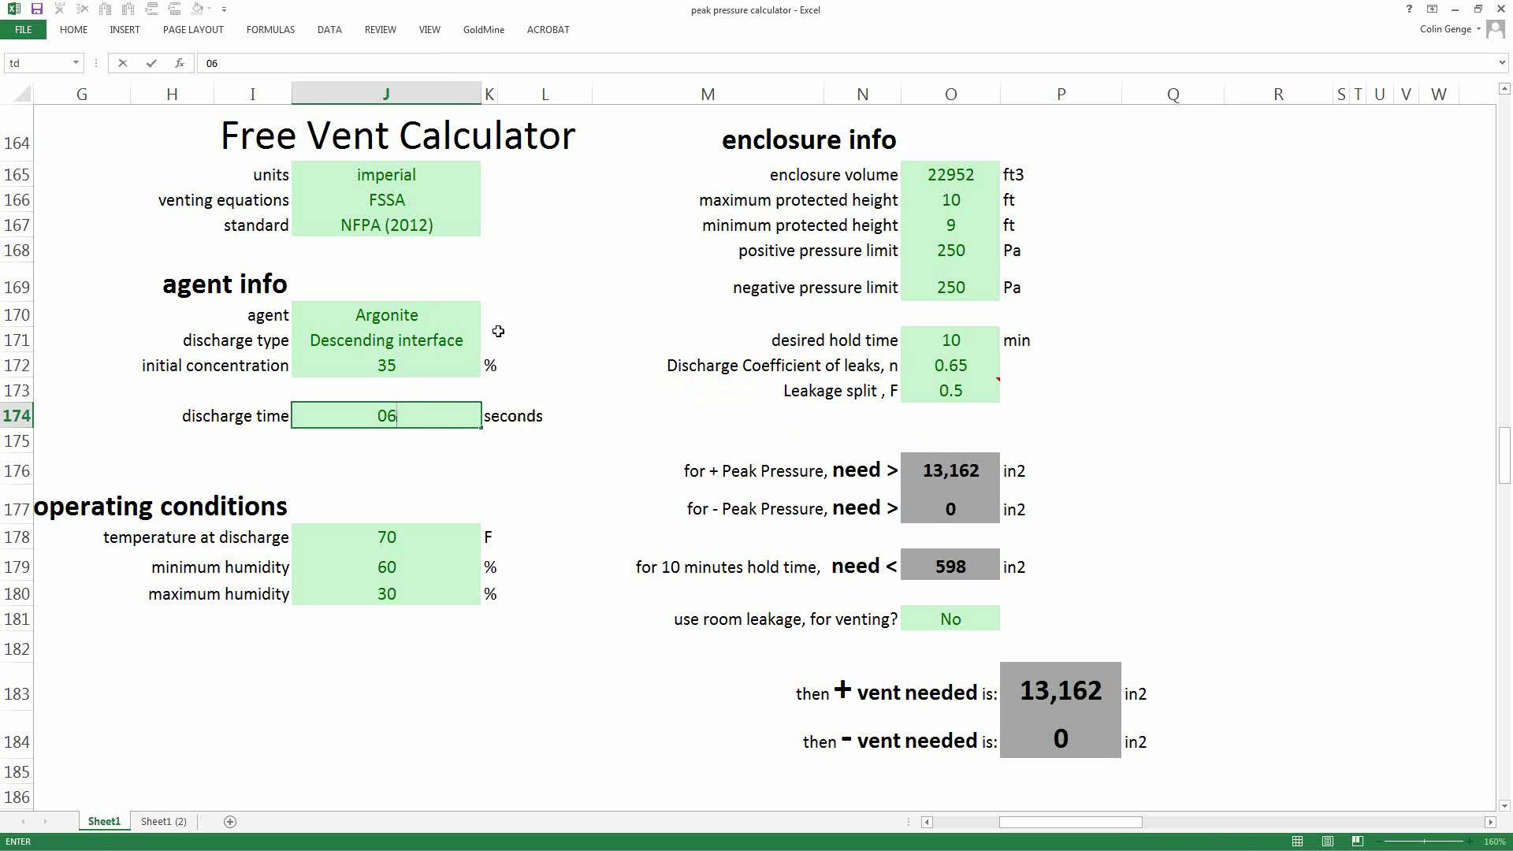
left_click_drag(398, 419, 372, 424)
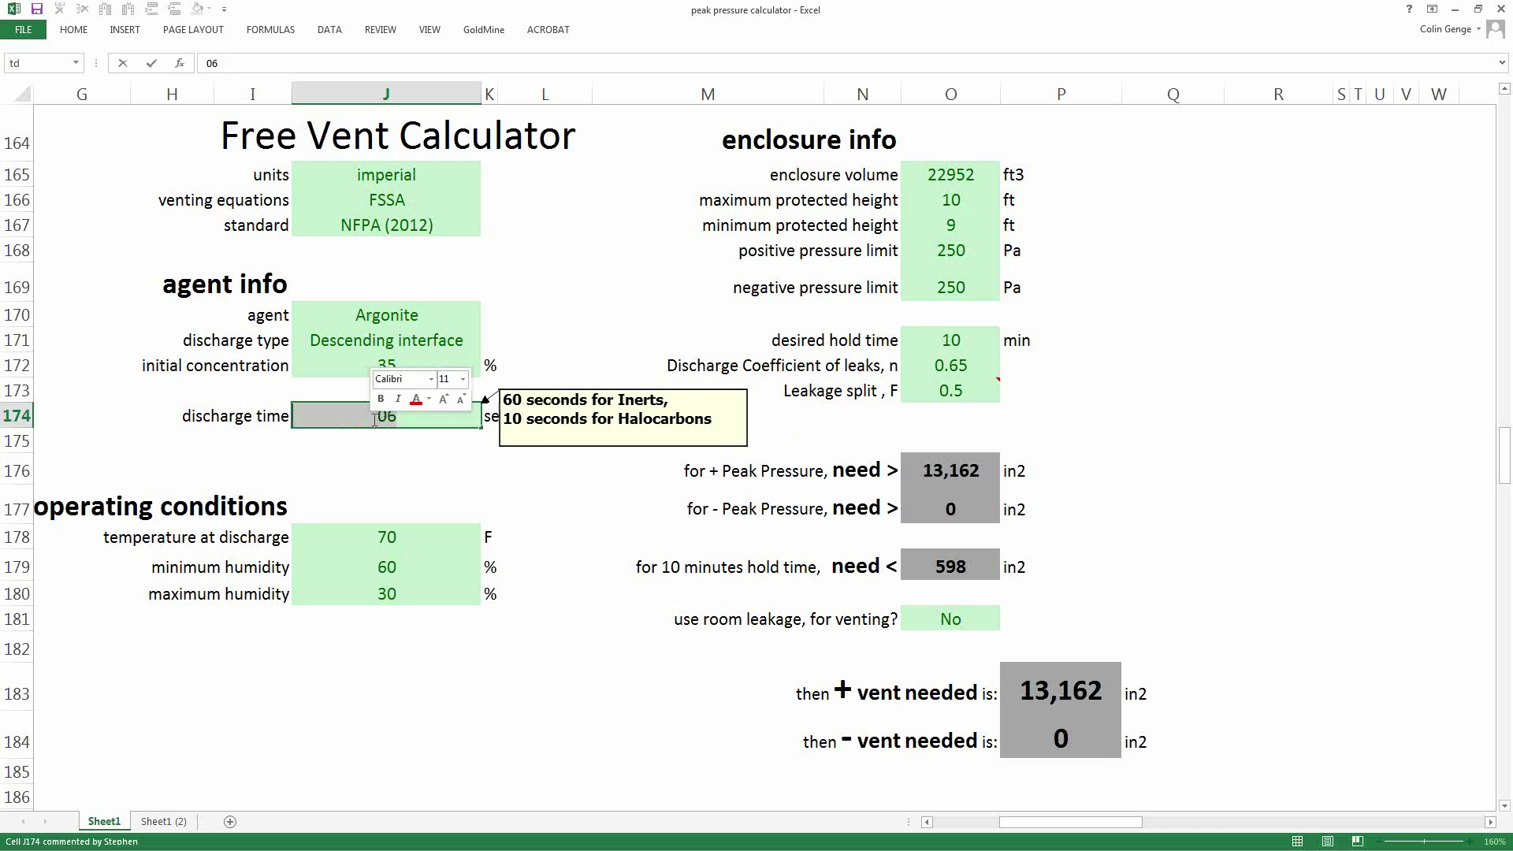
type("60")
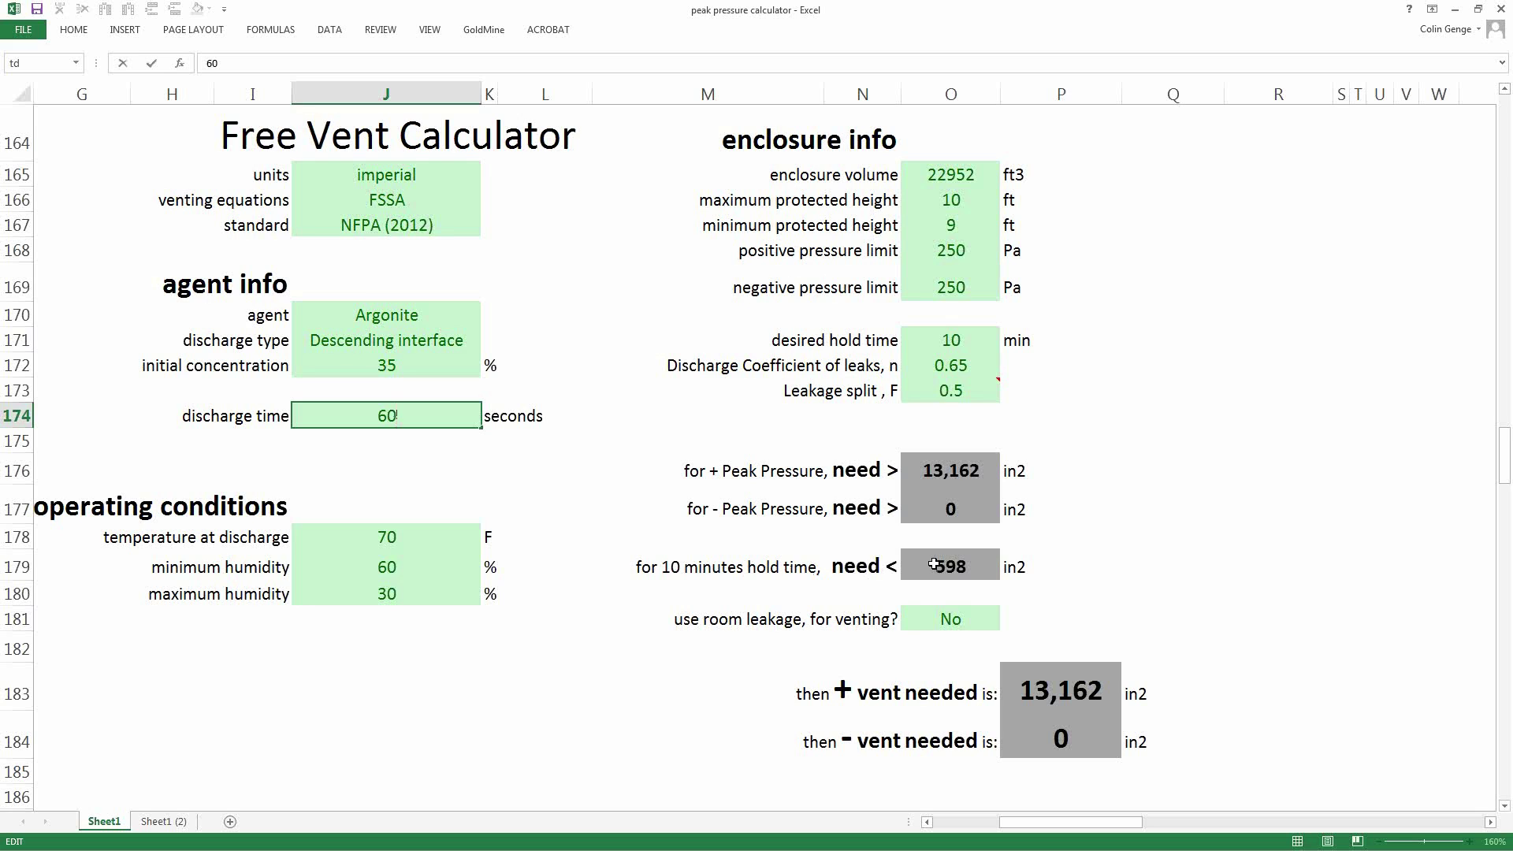
Set the use of room leakage for venting to Yes and enter a room leakage of 500 in2.
left_click(946, 620)
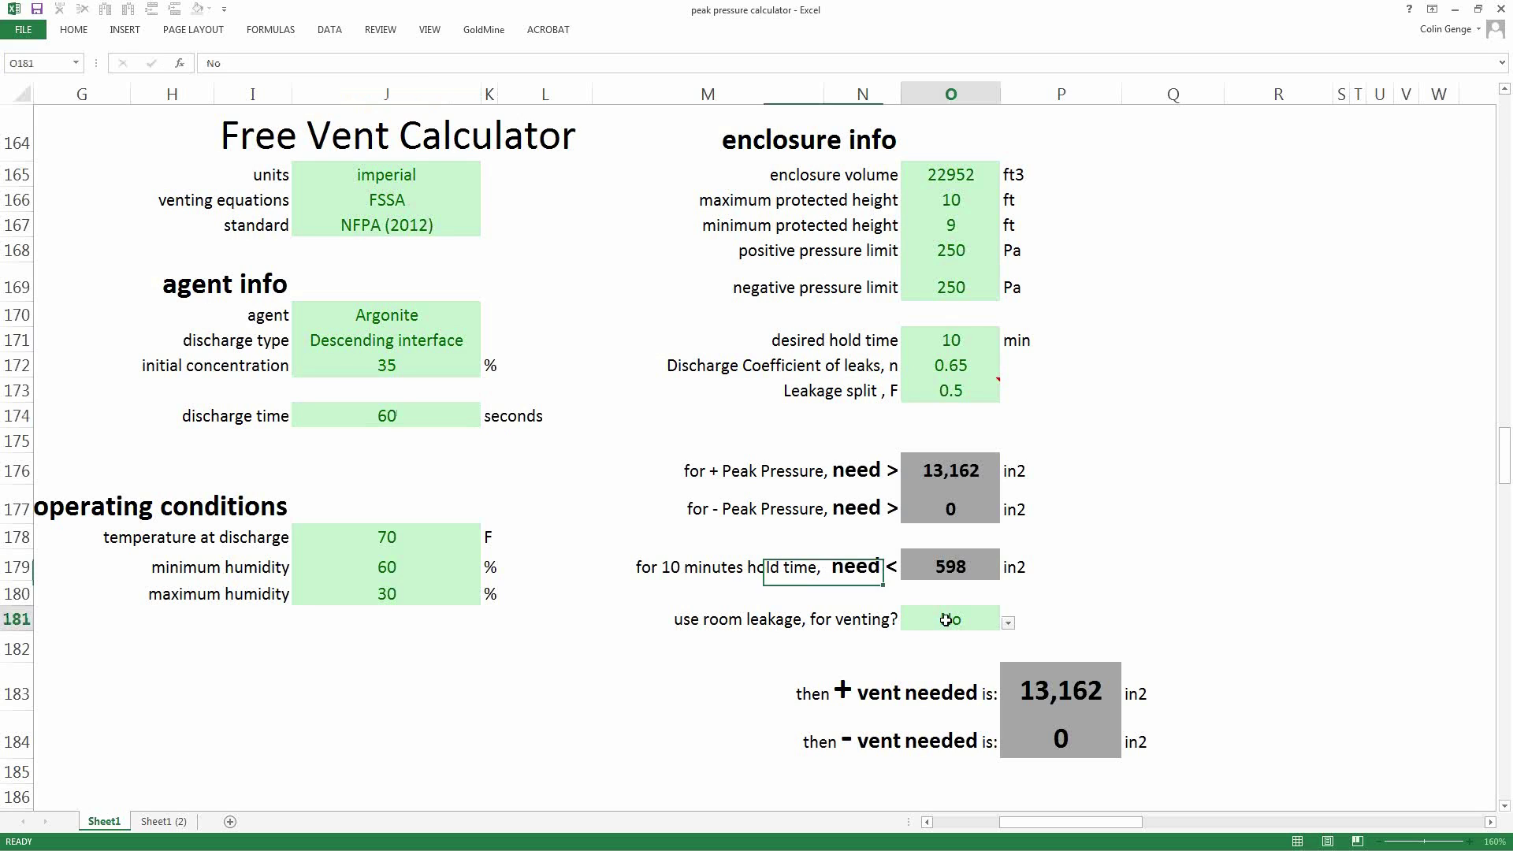
left_click(1008, 623)
left_click(867, 640)
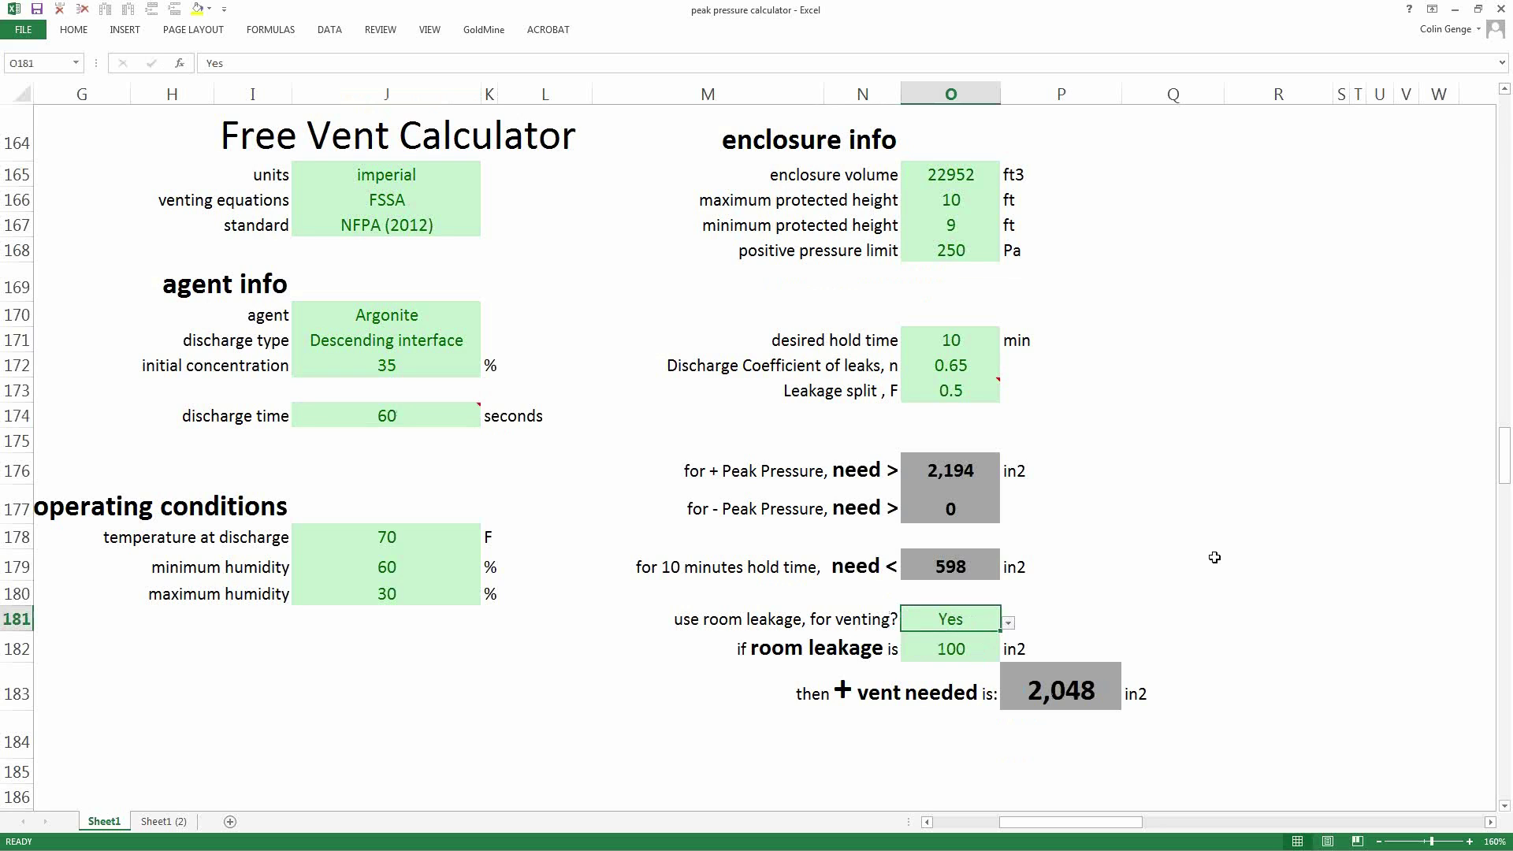
left_click(966, 650)
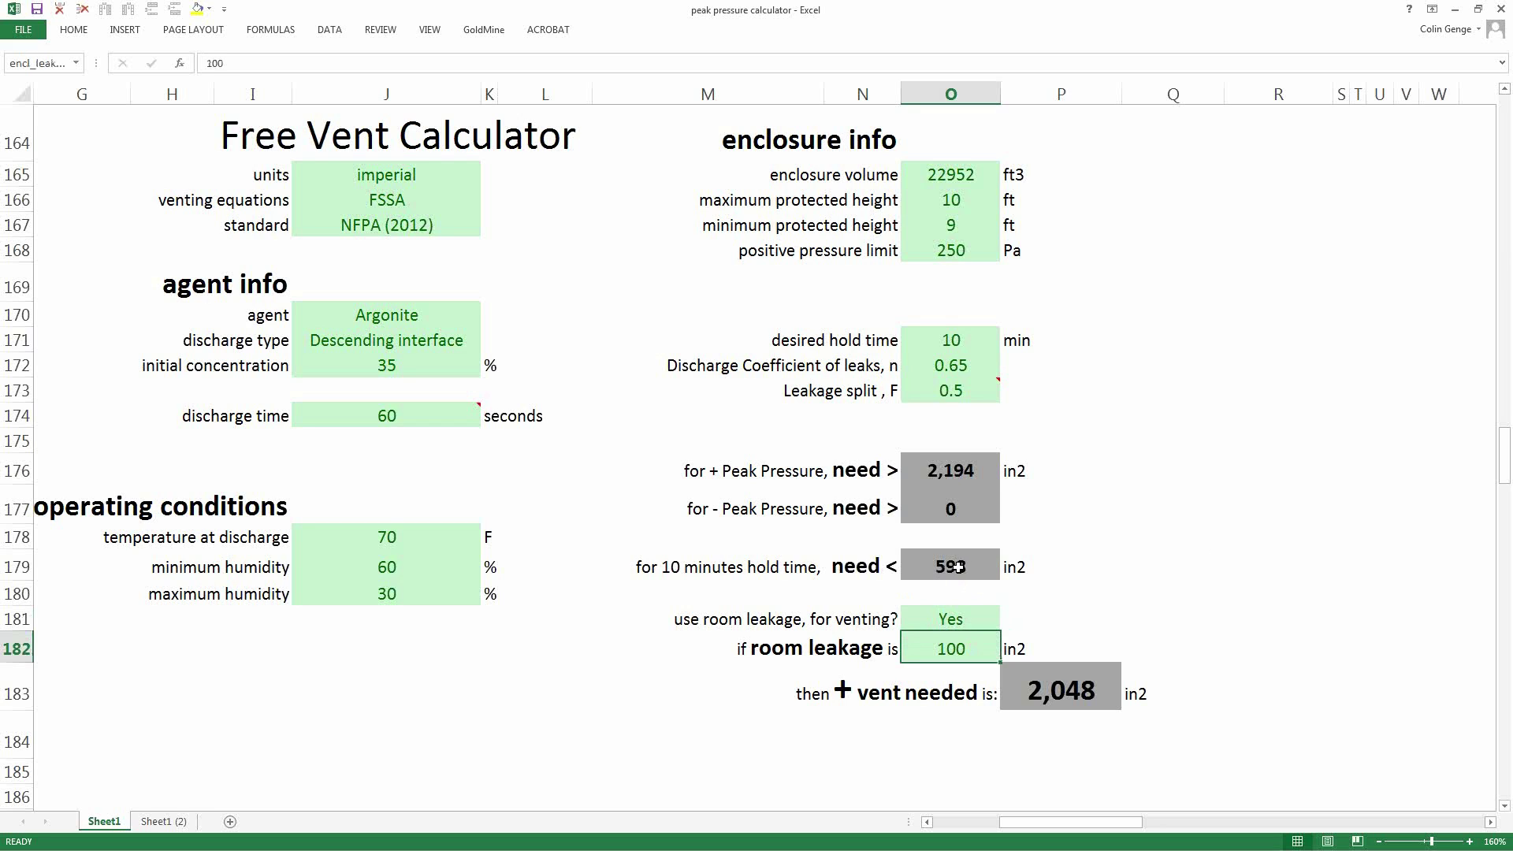
type("54")
key("BackSpace")
type("00")
left_click(1162, 525)
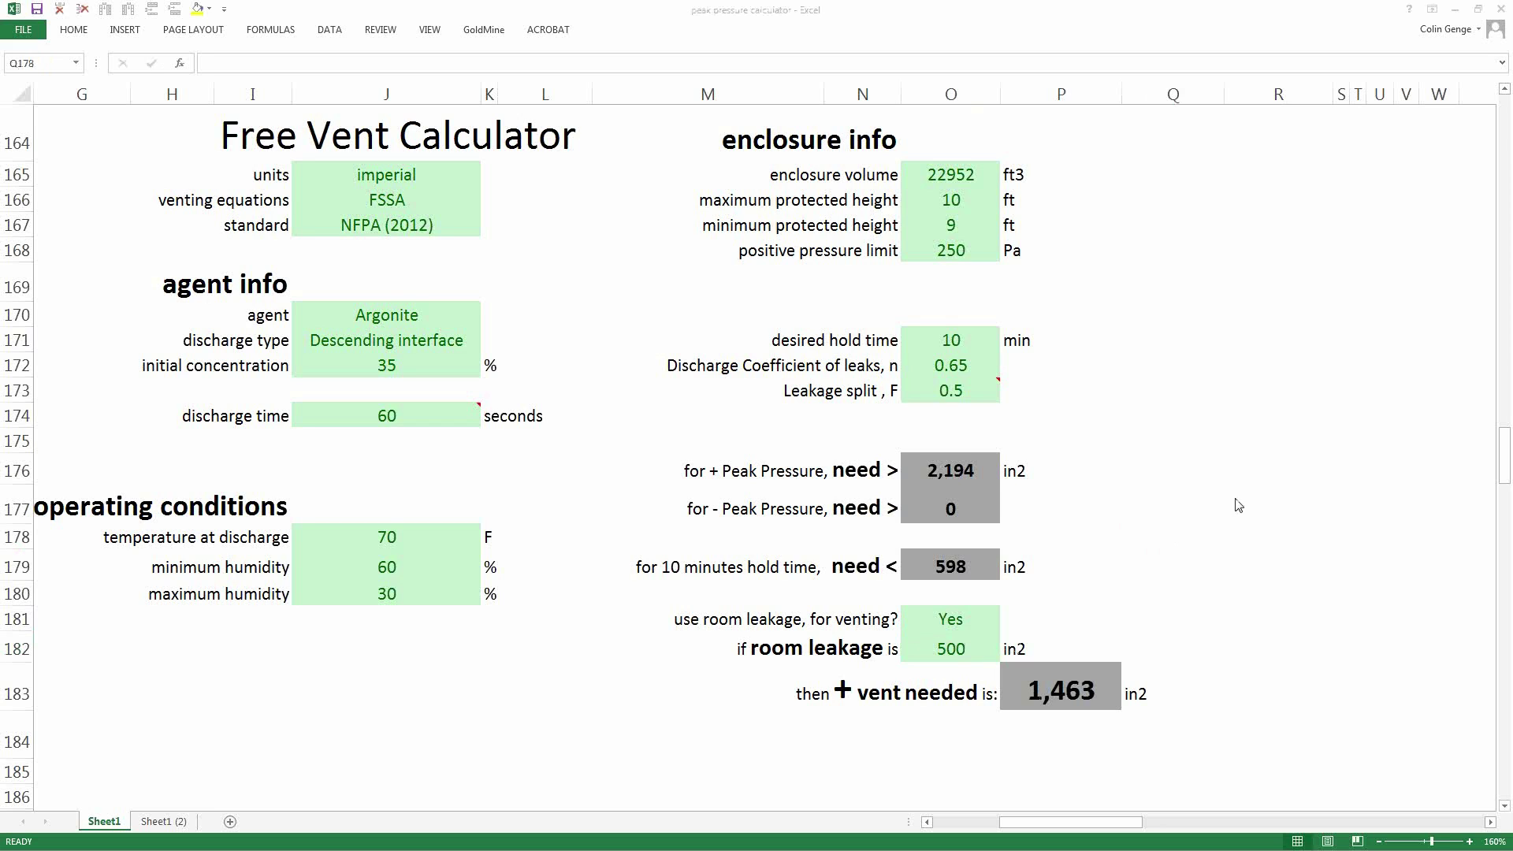
Set the enclosure's positive pressure limit to 500 Pa.
left_click(959, 253)
left_click(957, 251)
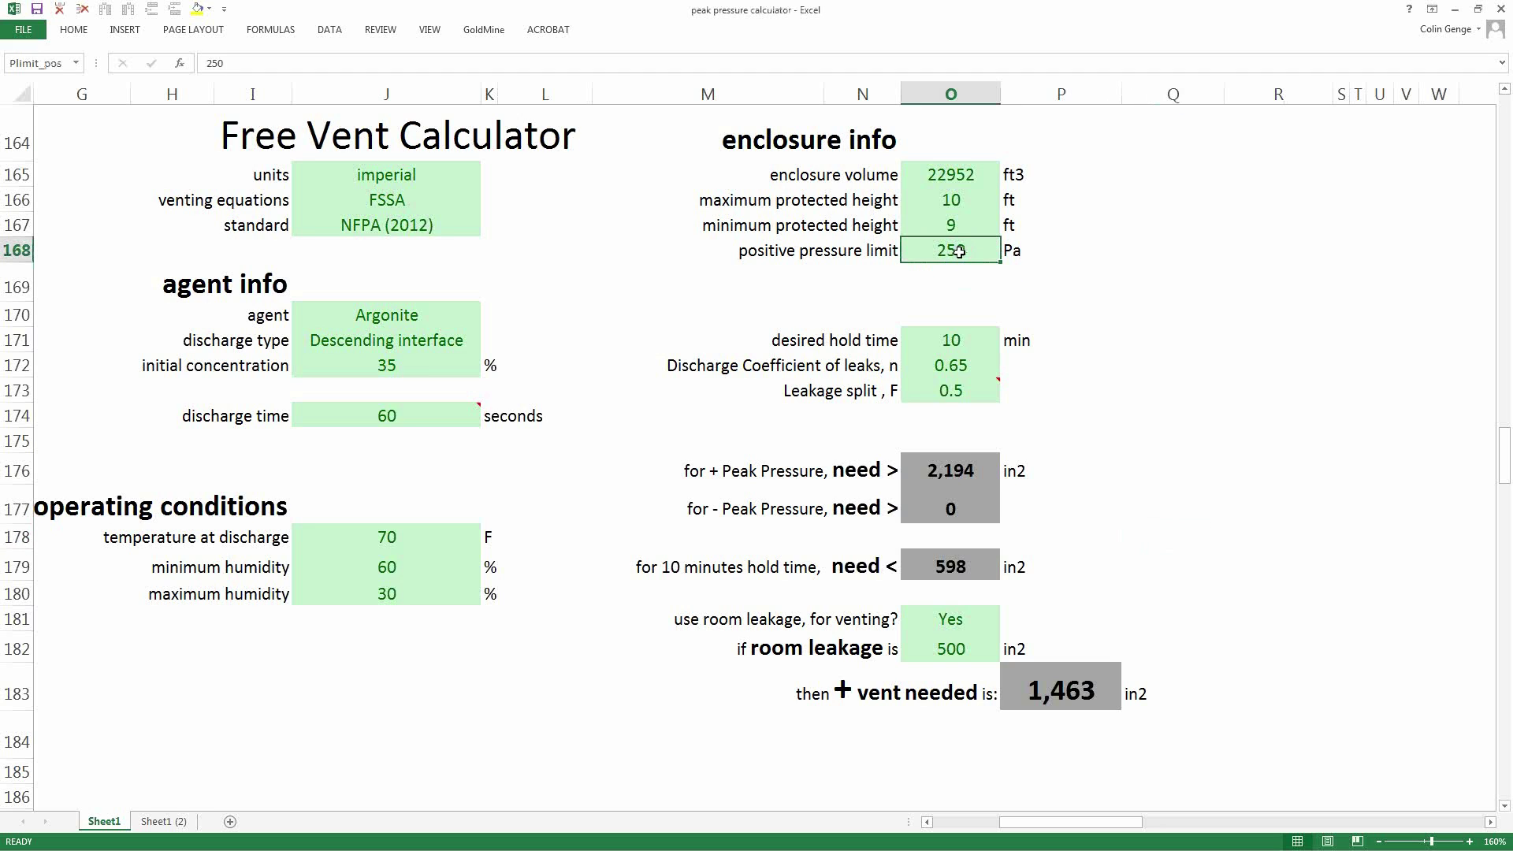
type("500")
left_click(1221, 312)
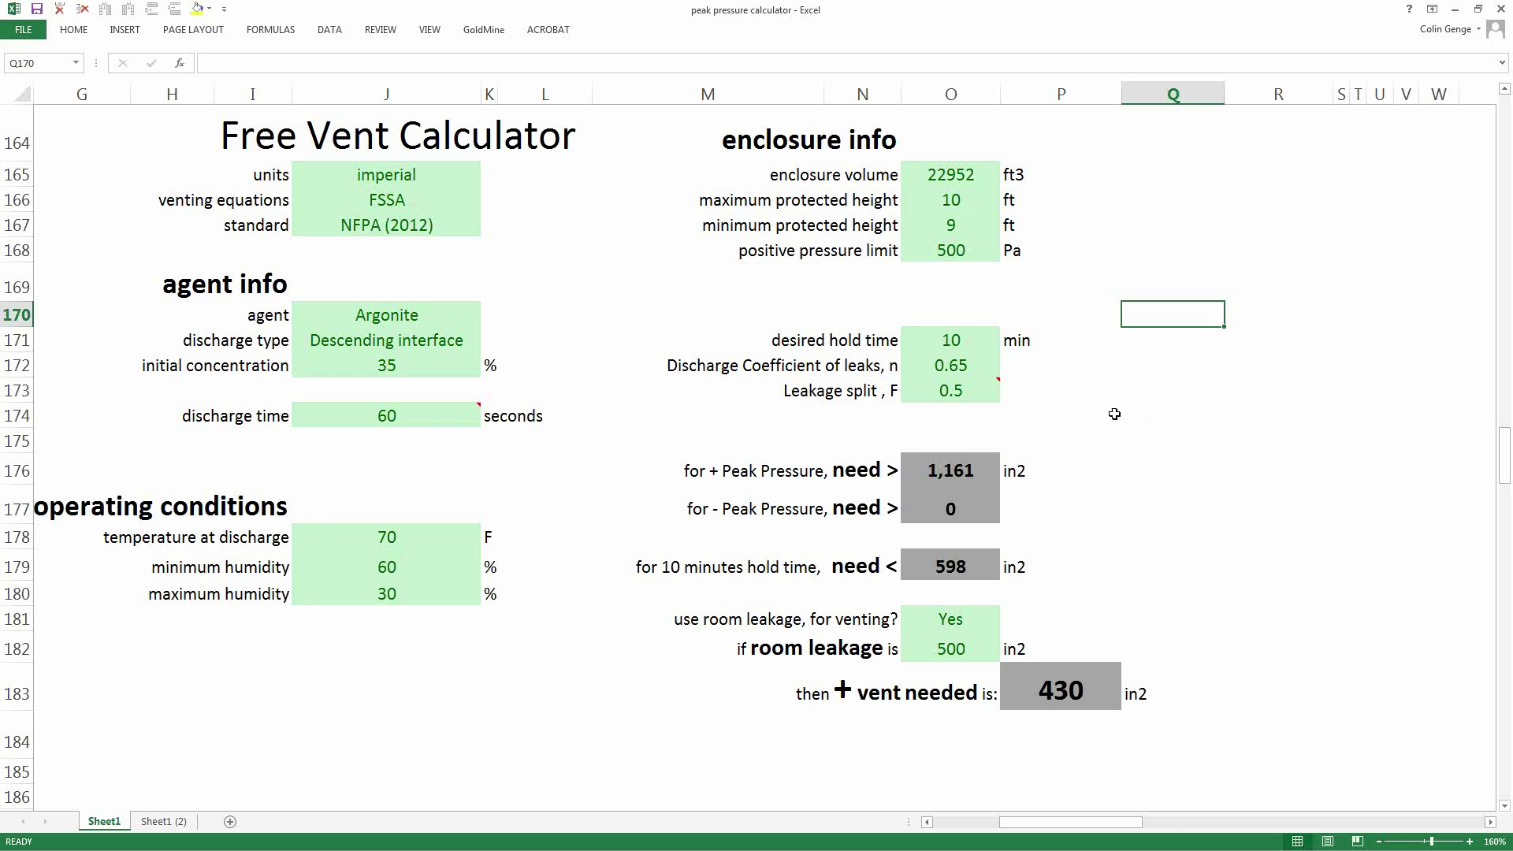
Set the leakage split, F, to 0.25 in the enclosure info.
mouse_move(963, 396)
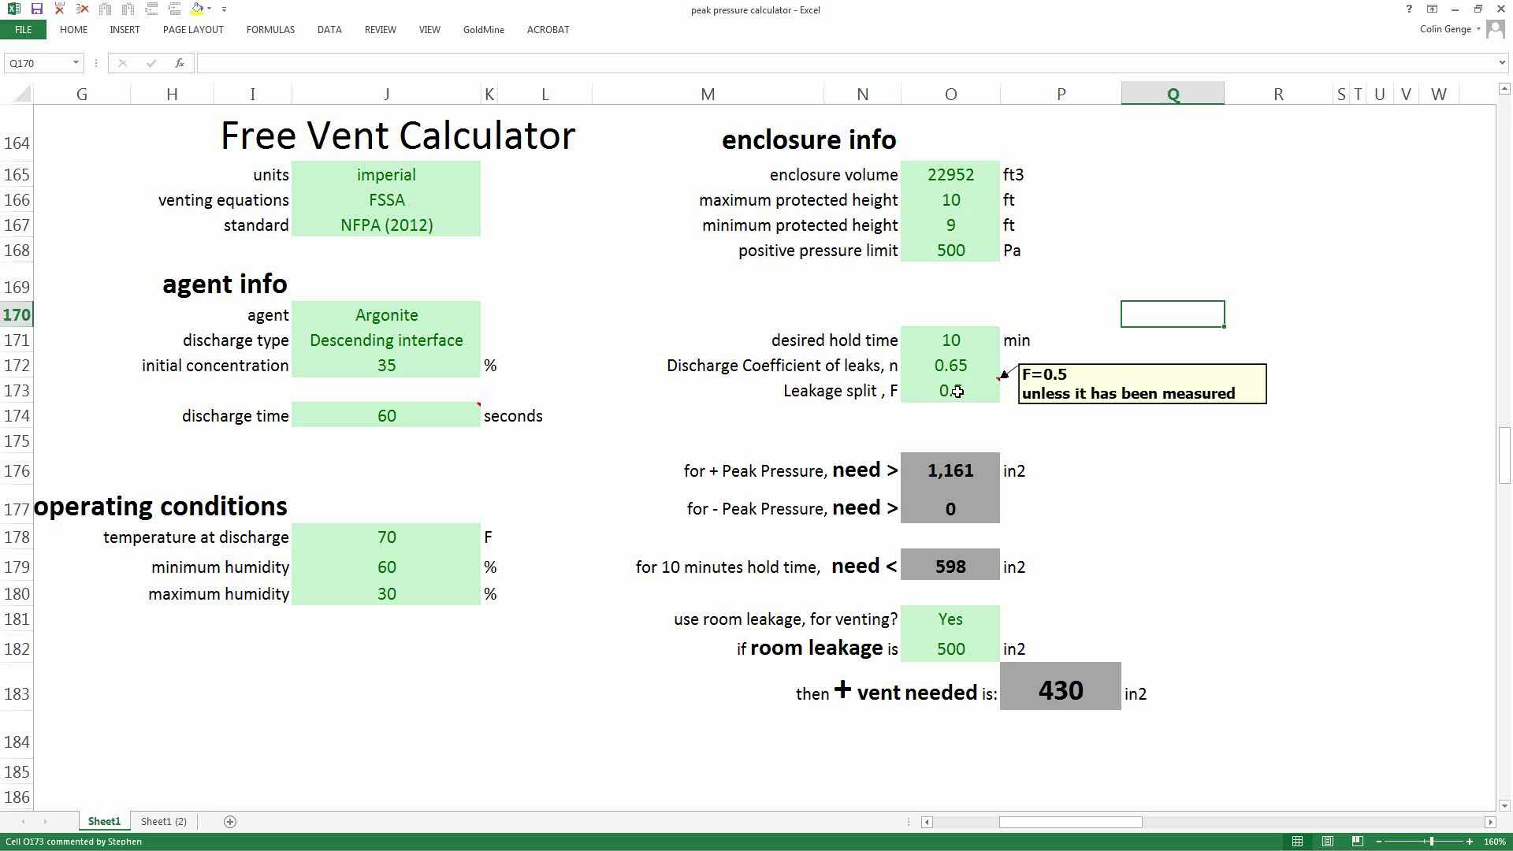
left_click(957, 392)
type(".2")
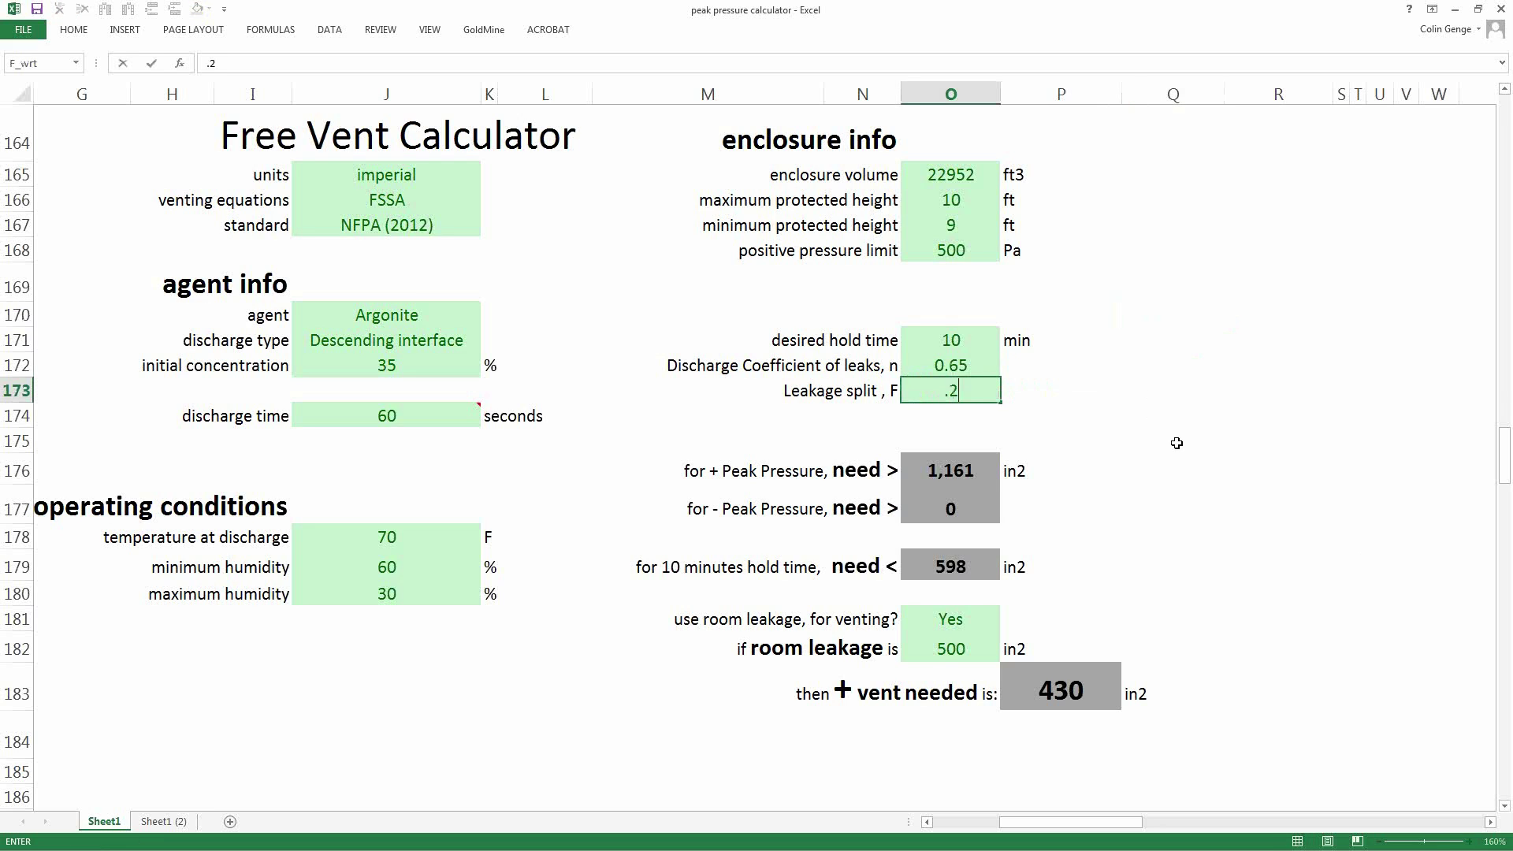
type("5")
left_click(1184, 441)
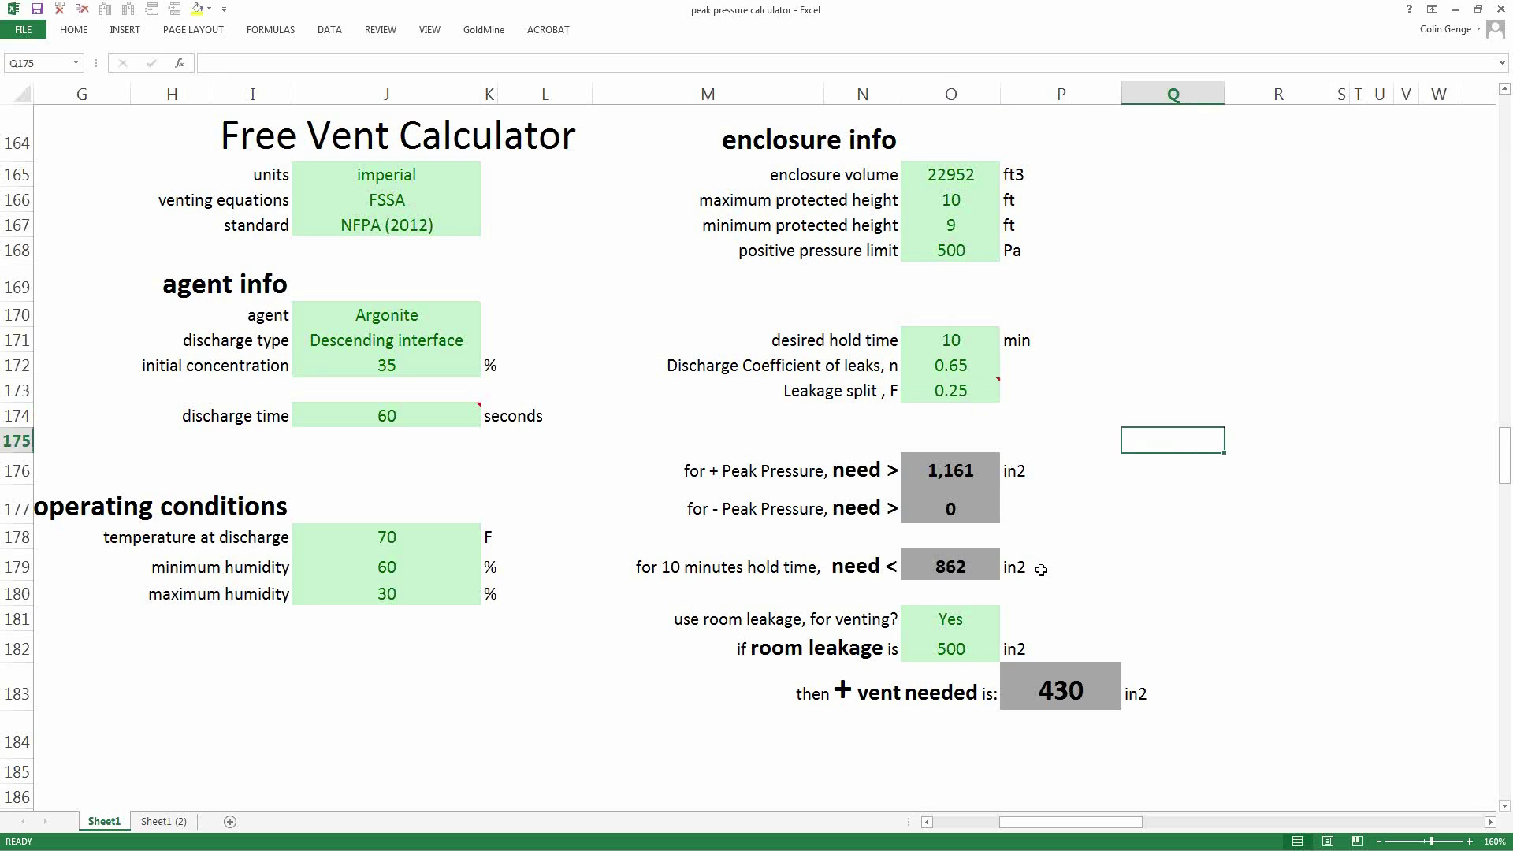
Set the room leakage used for venting to 800 in2.
left_click(955, 649)
type("800")
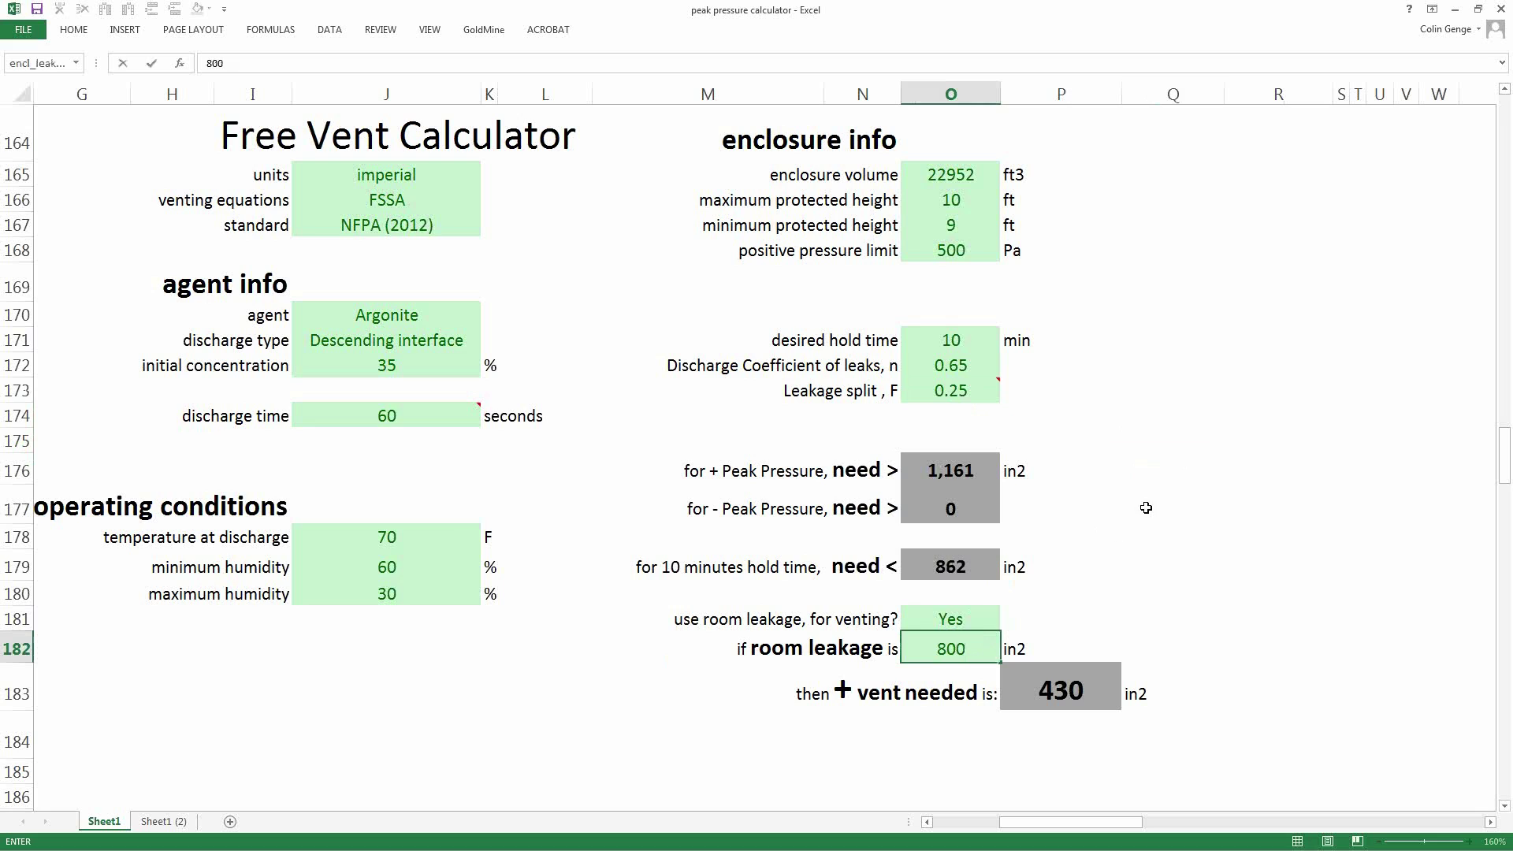
left_click(1146, 507)
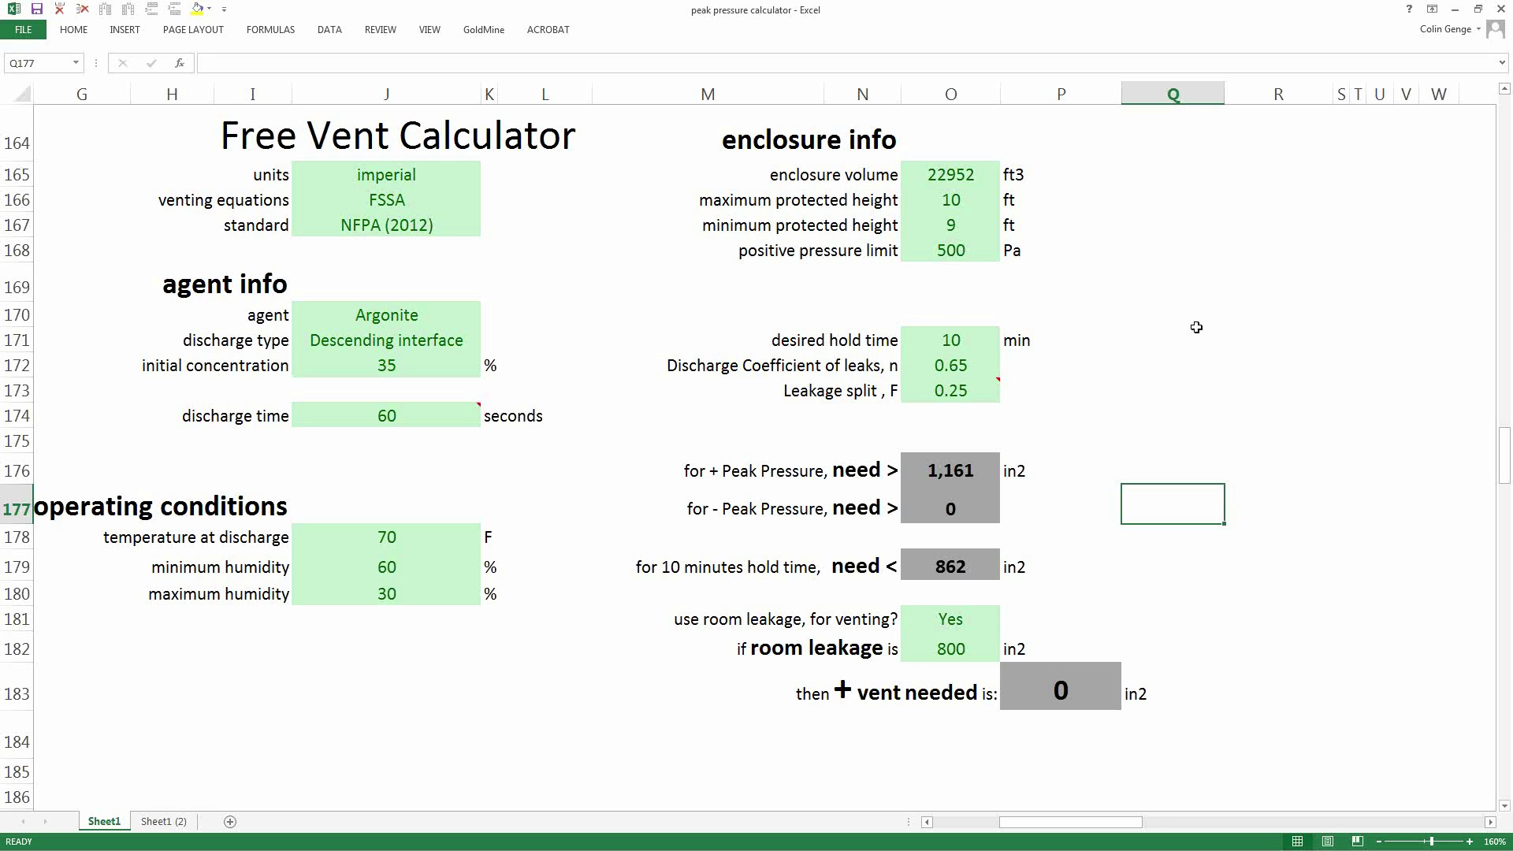
Set the leakage split, F, back to 0.5 in the enclosure info.
mouse_move(965, 395)
left_click(967, 392)
type("0.5")
left_click(1263, 468)
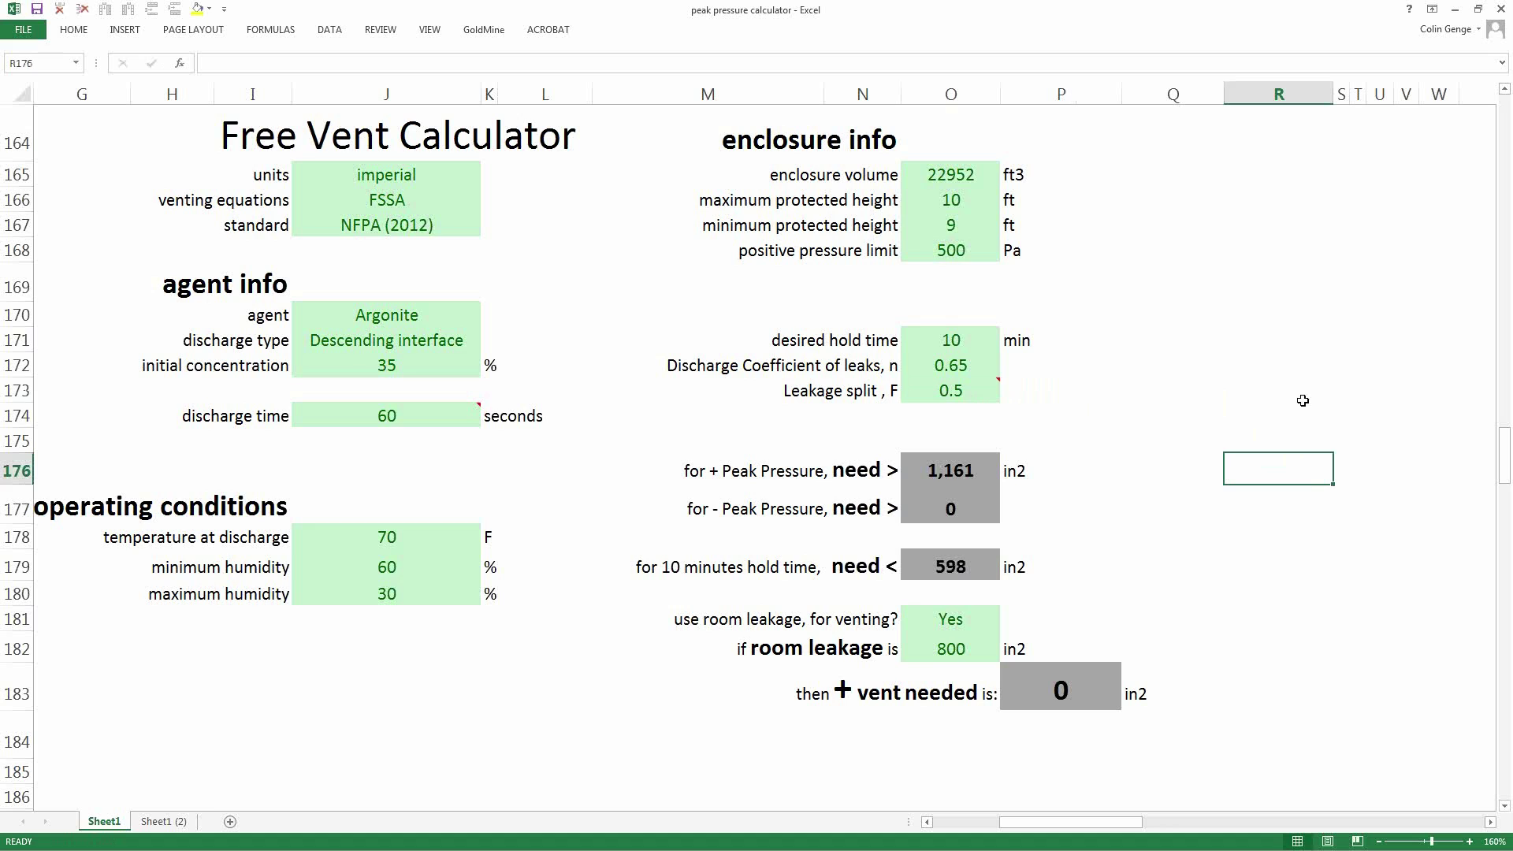
Set the enclosure's maximum protected height to 12 ft.
left_click(957, 201)
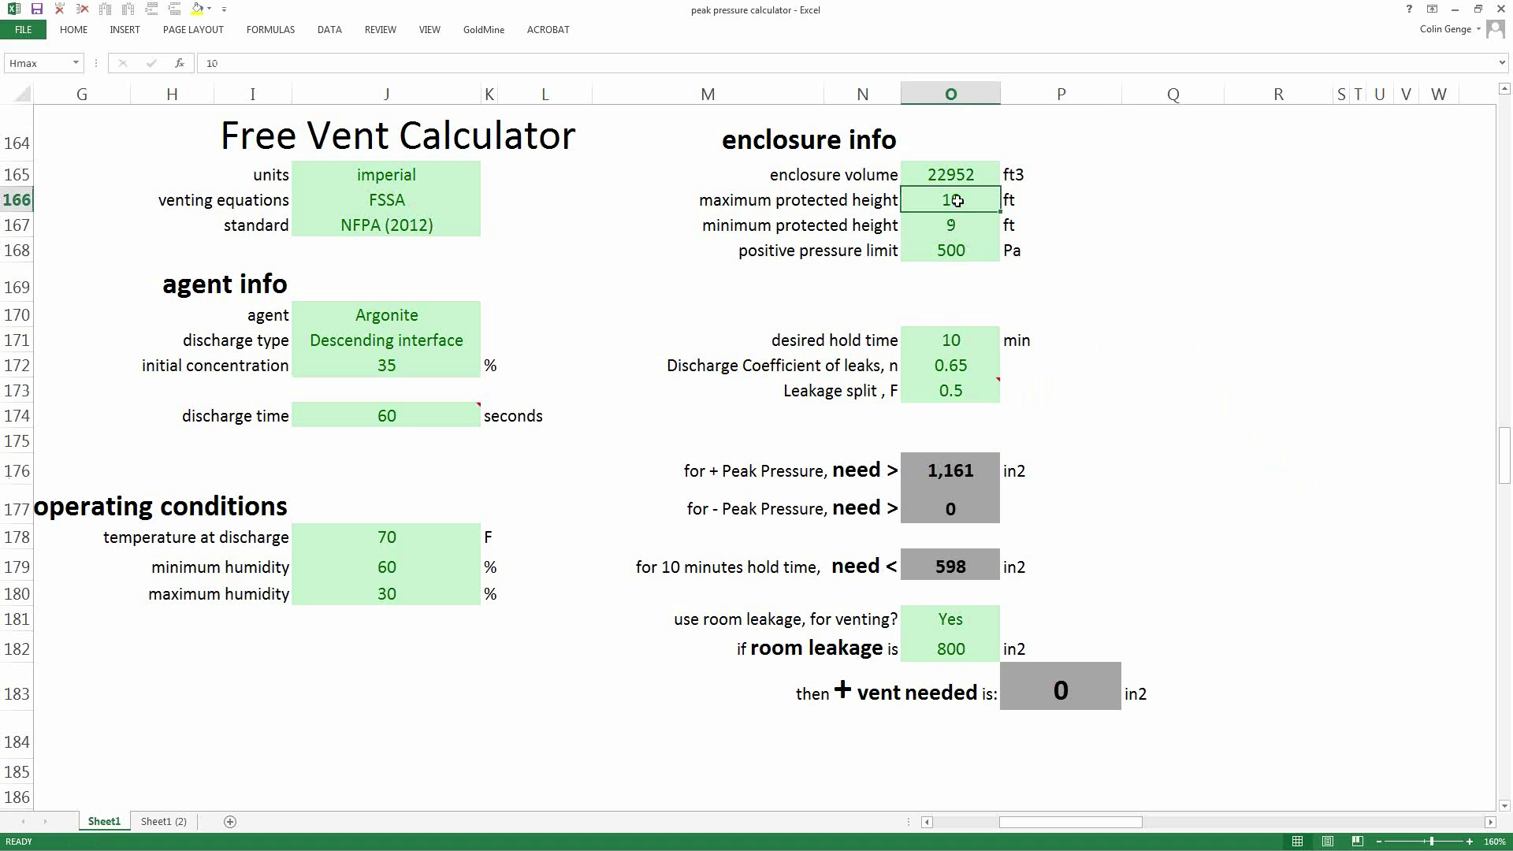
type("12")
left_click(1205, 210)
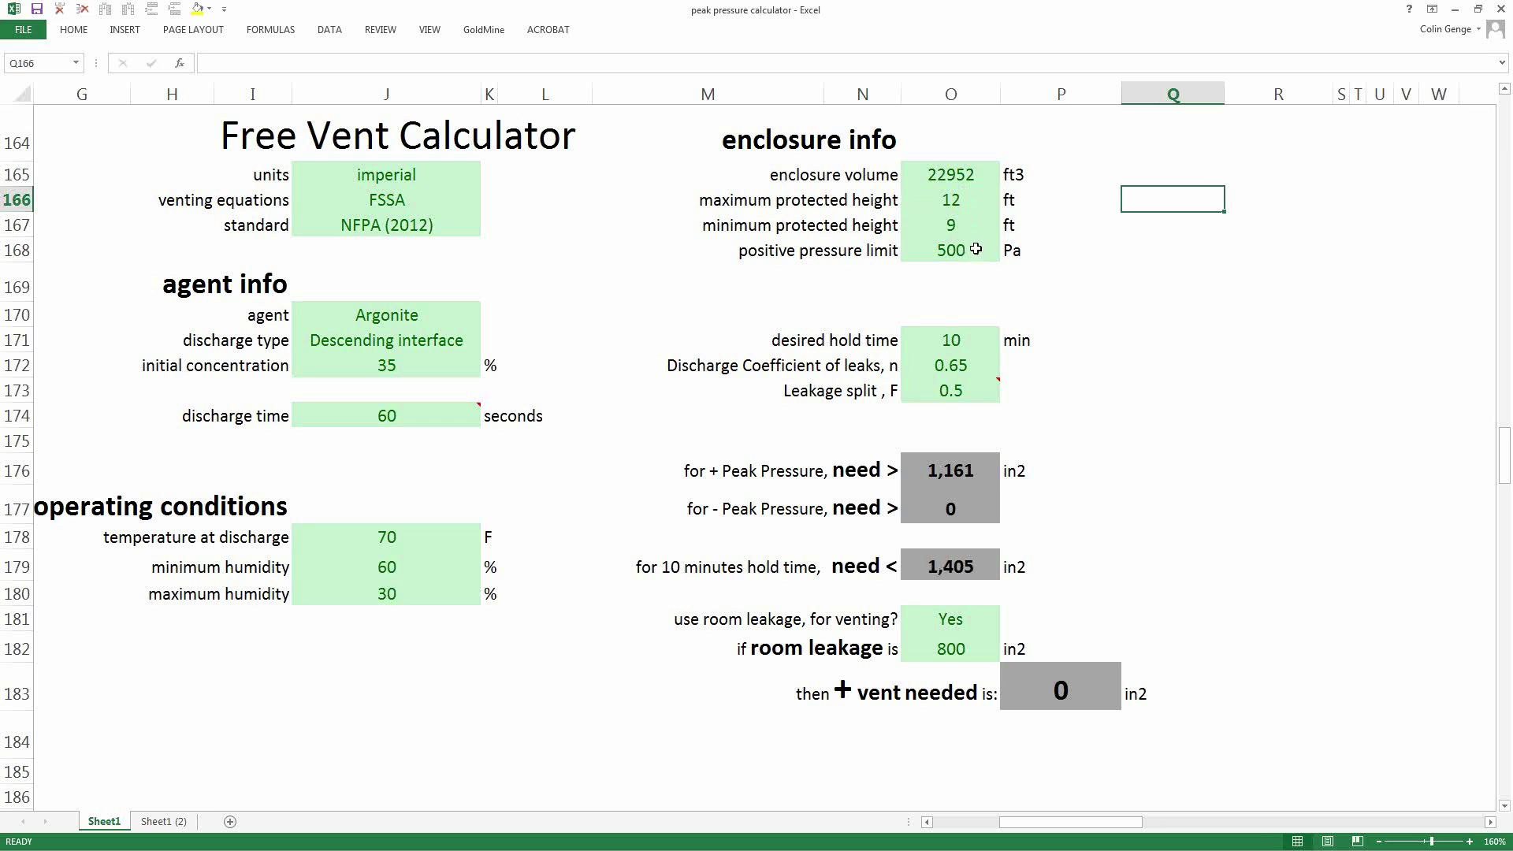
left_click(962, 227)
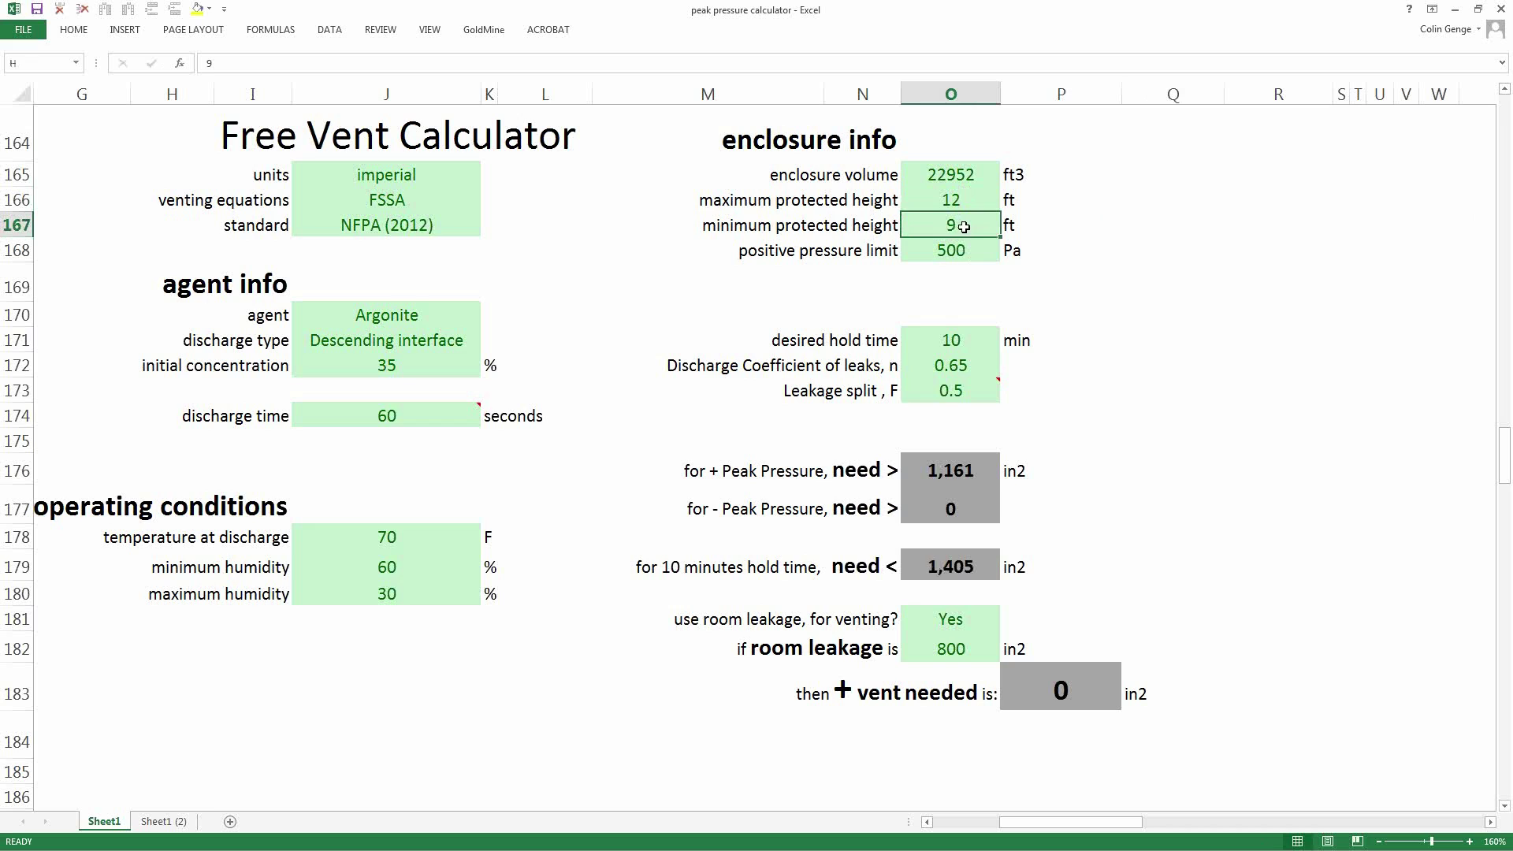
left_click(1198, 245)
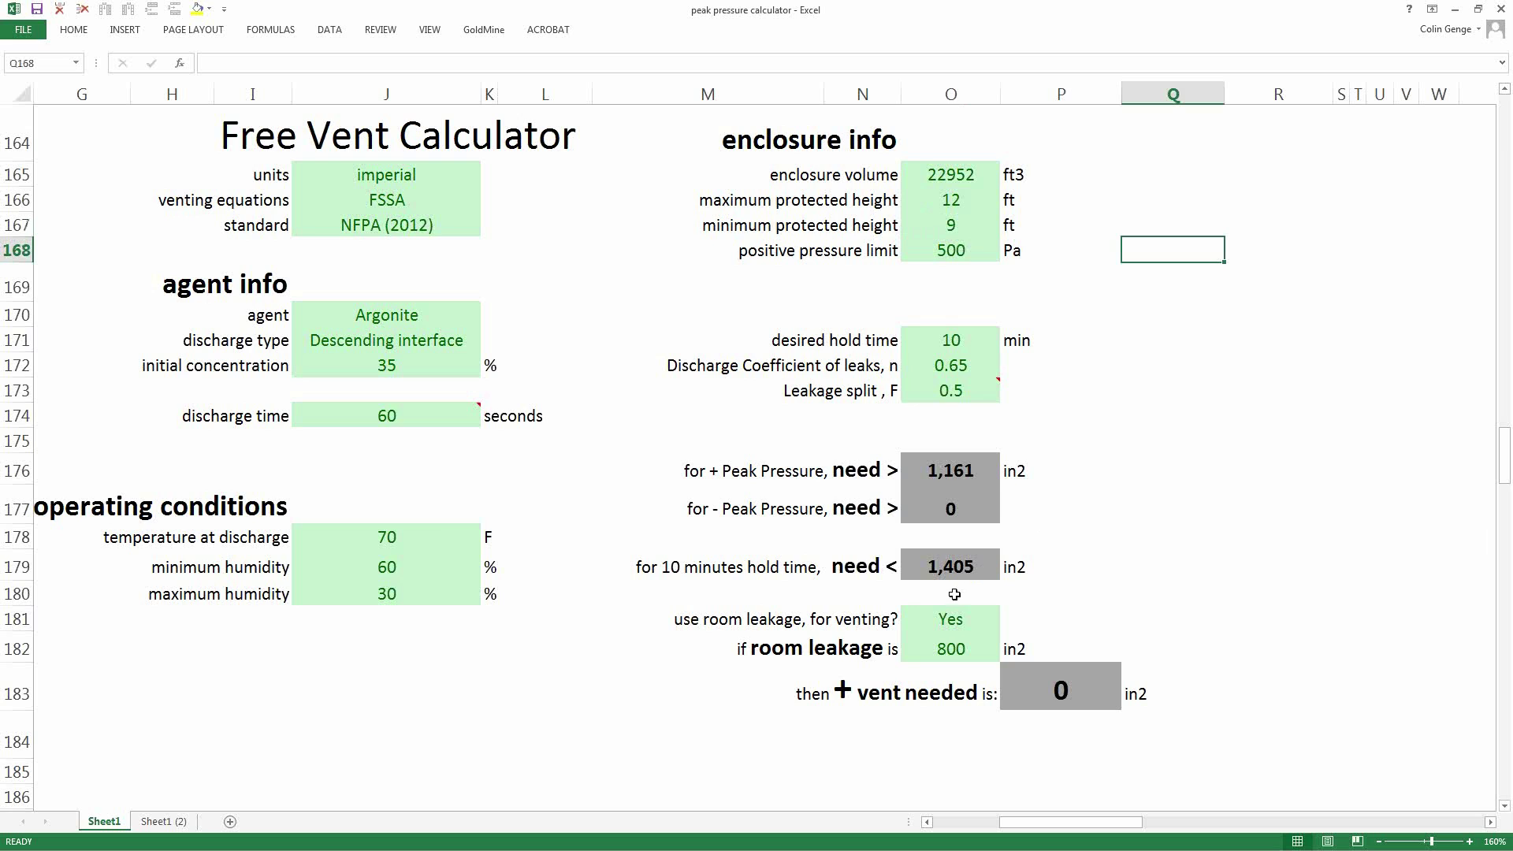
Set the room leakage used for venting to 1200 in2.
left_click(952, 649)
type("1200")
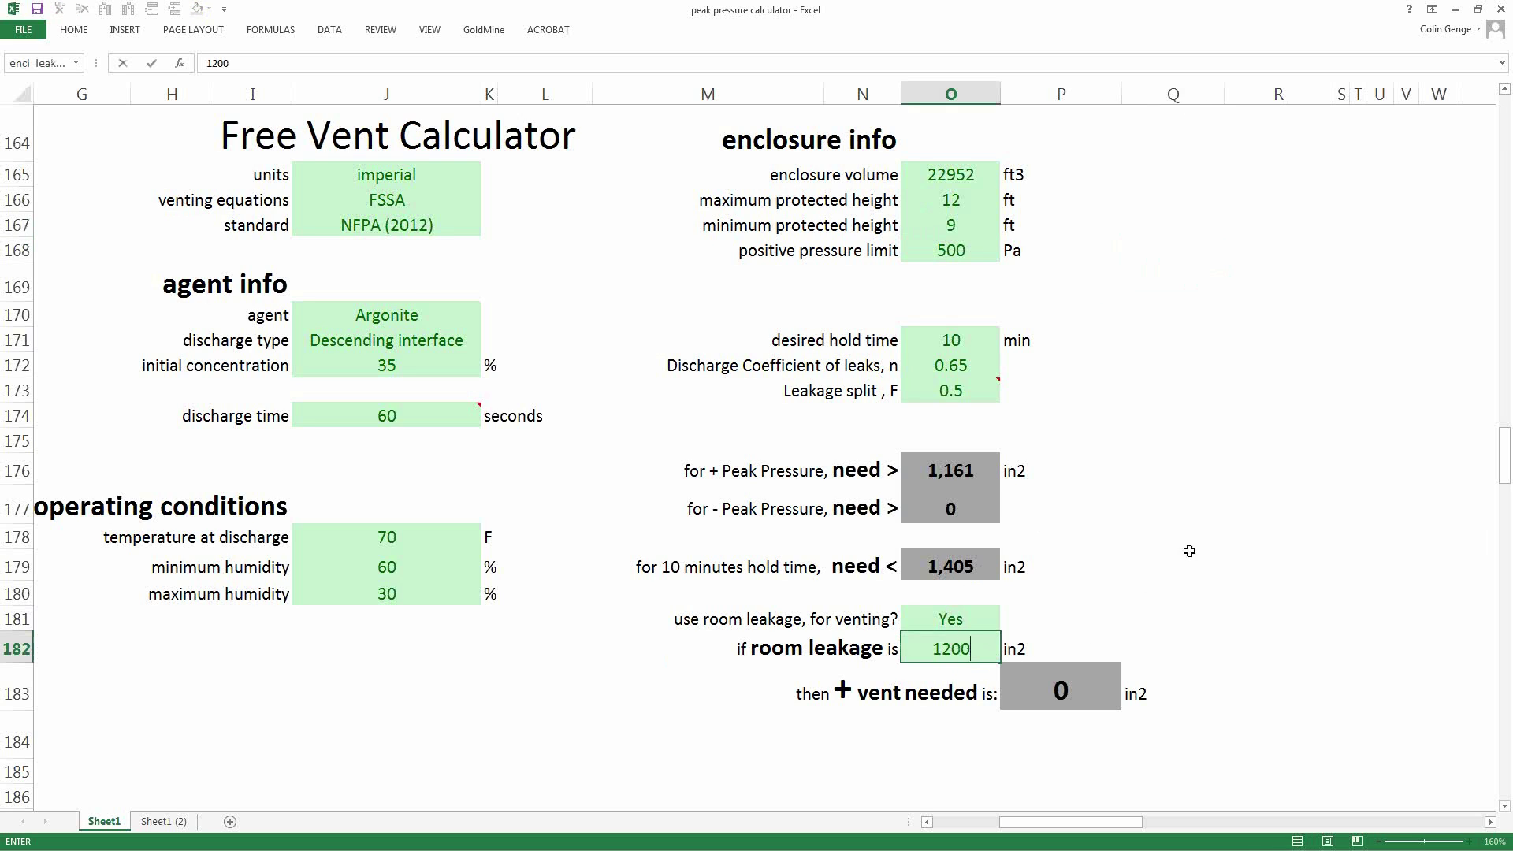
left_click(1209, 488)
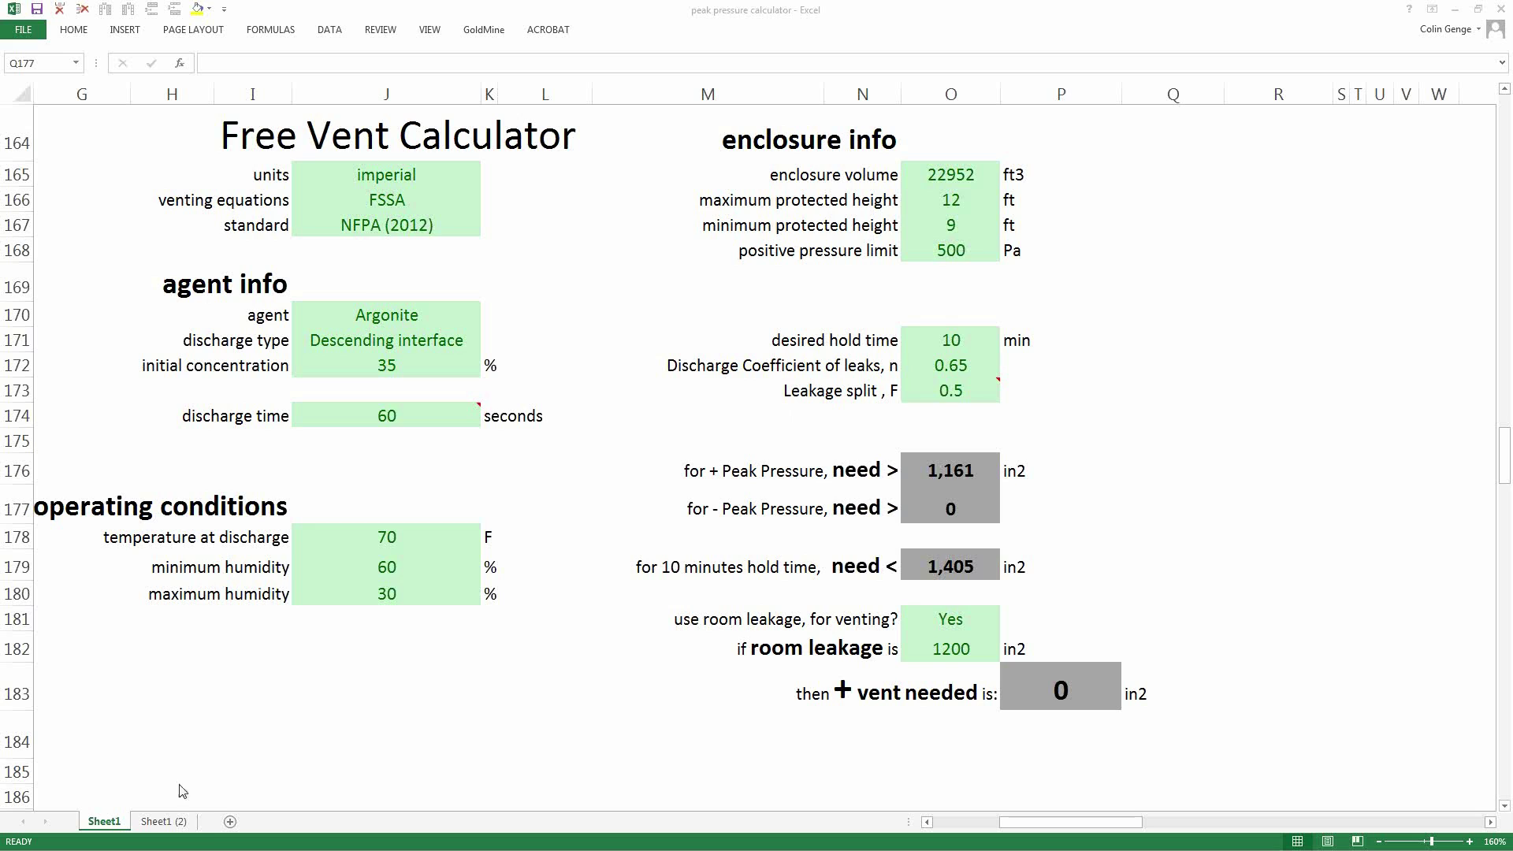
Switch the units of the calculator on Sheet1 (2) to imperial.
left_click(174, 827)
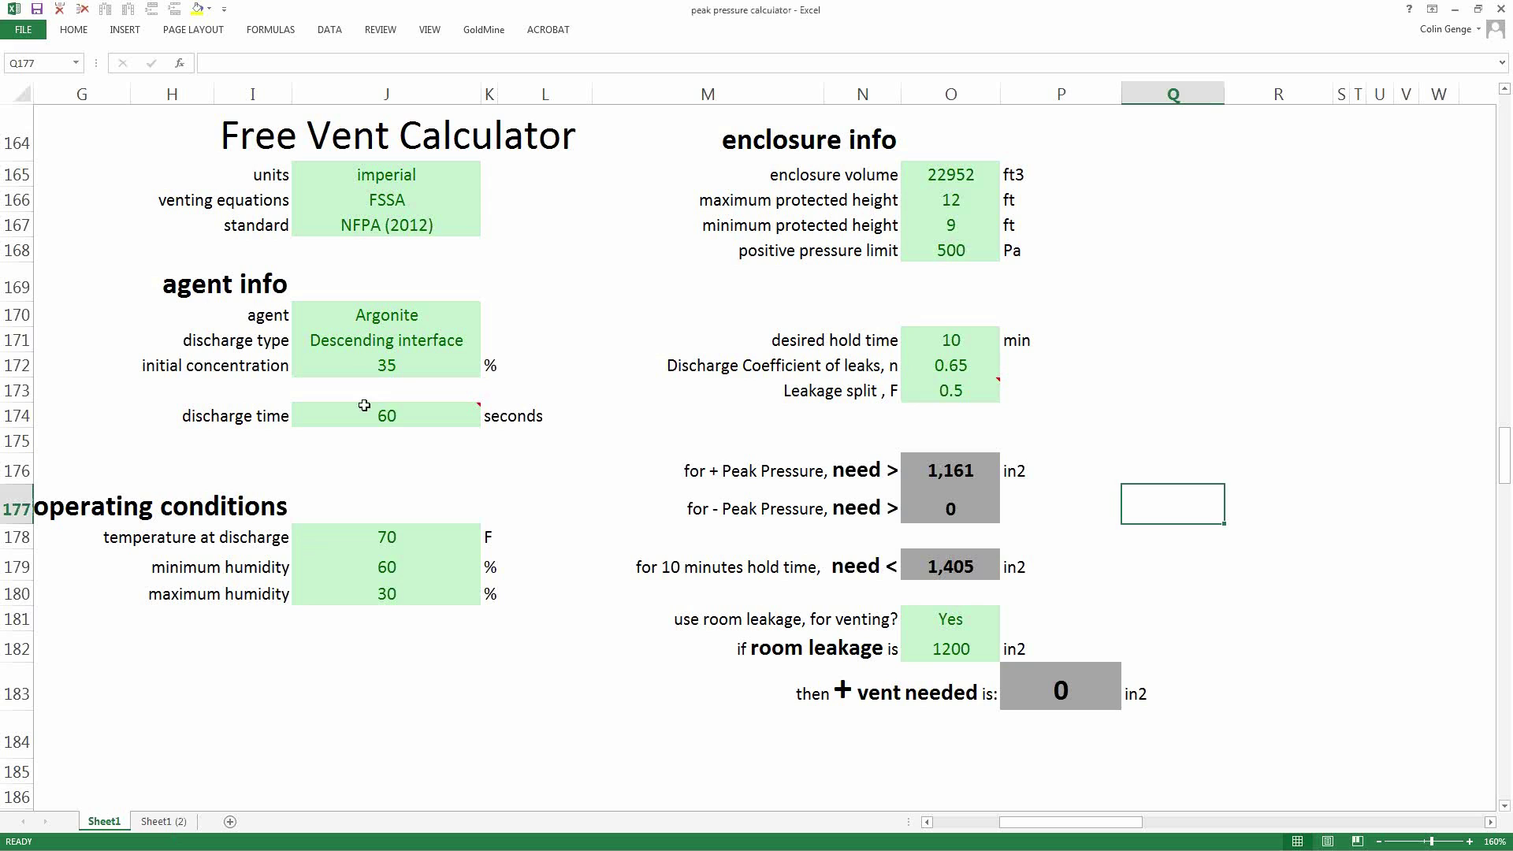
left_click(187, 822)
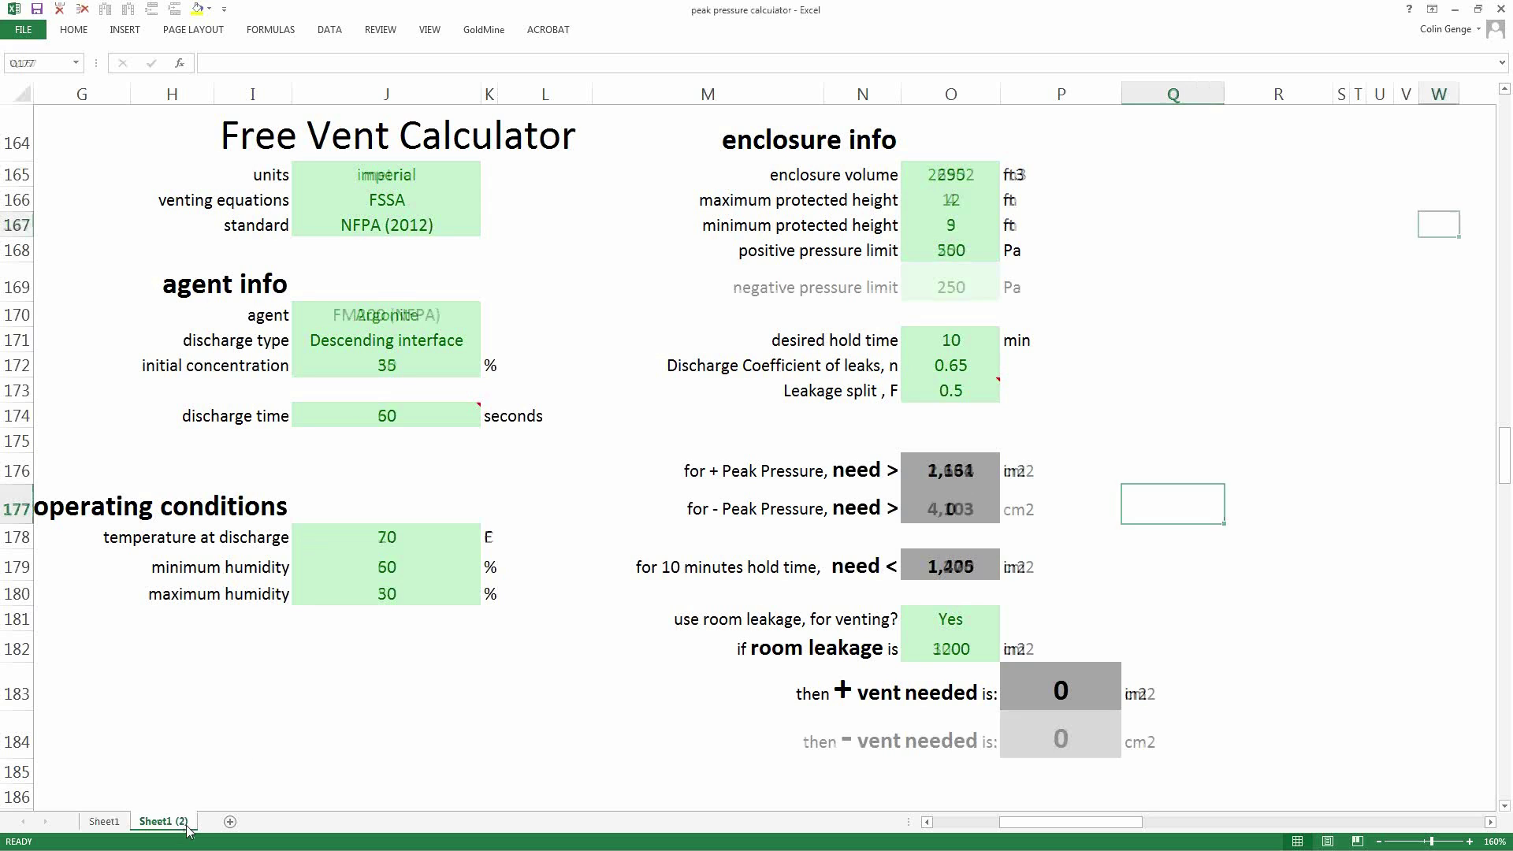
left_click(105, 822)
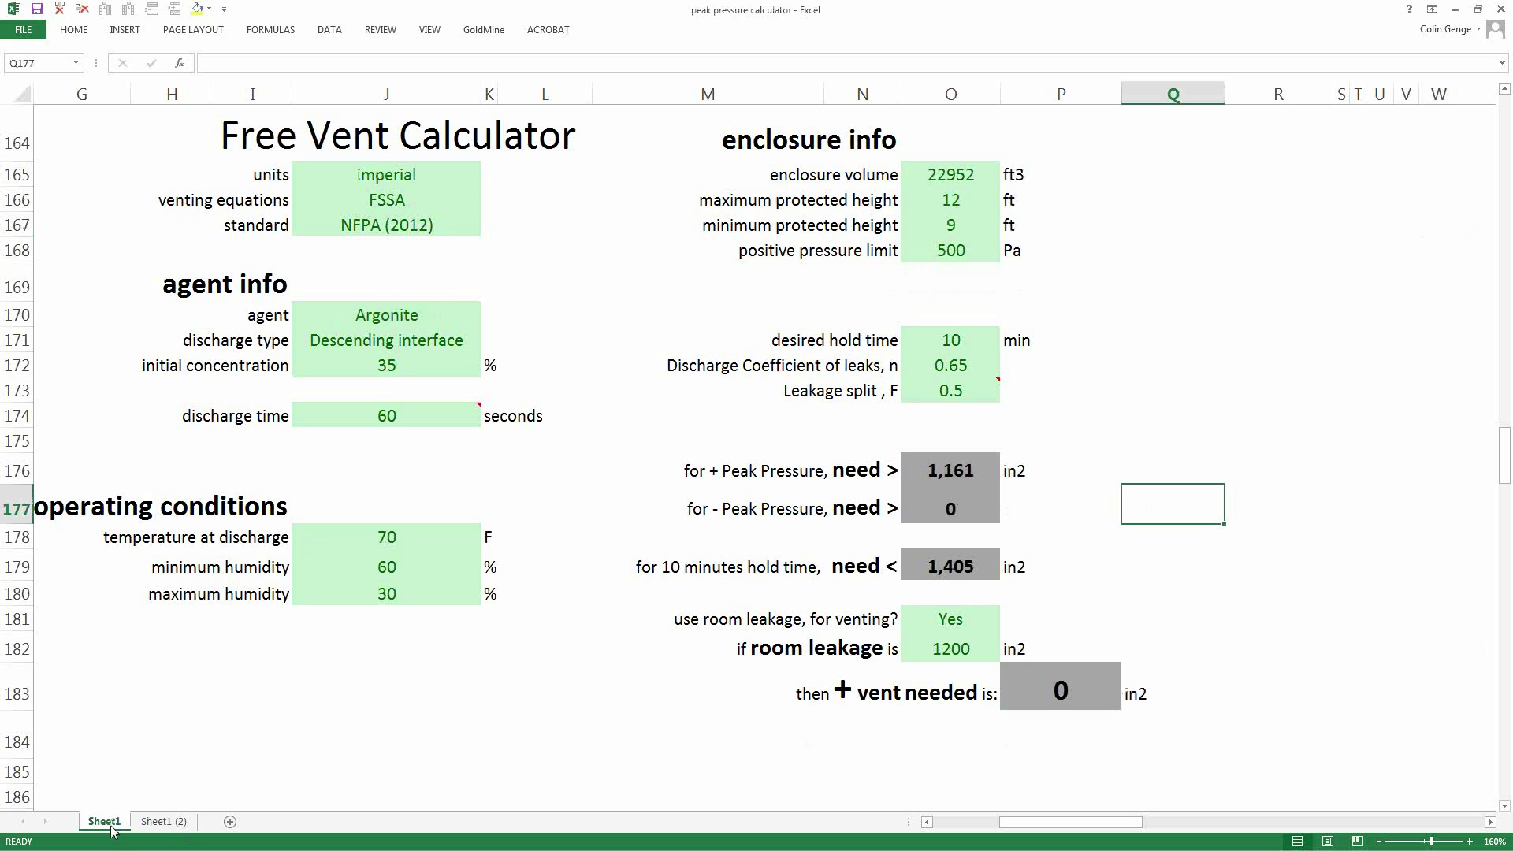
left_click(157, 822)
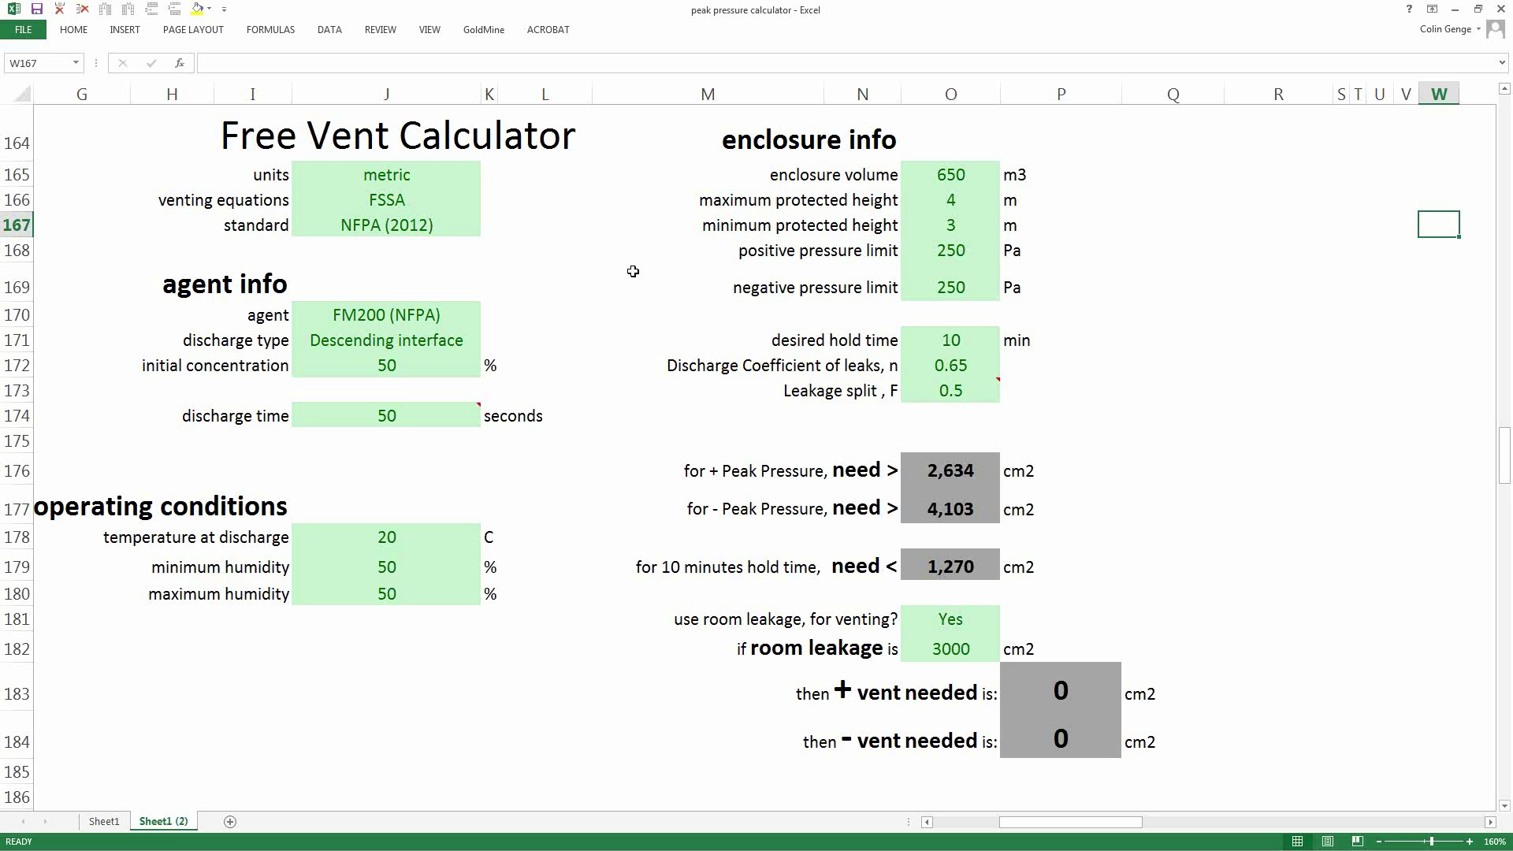
left_click(405, 180)
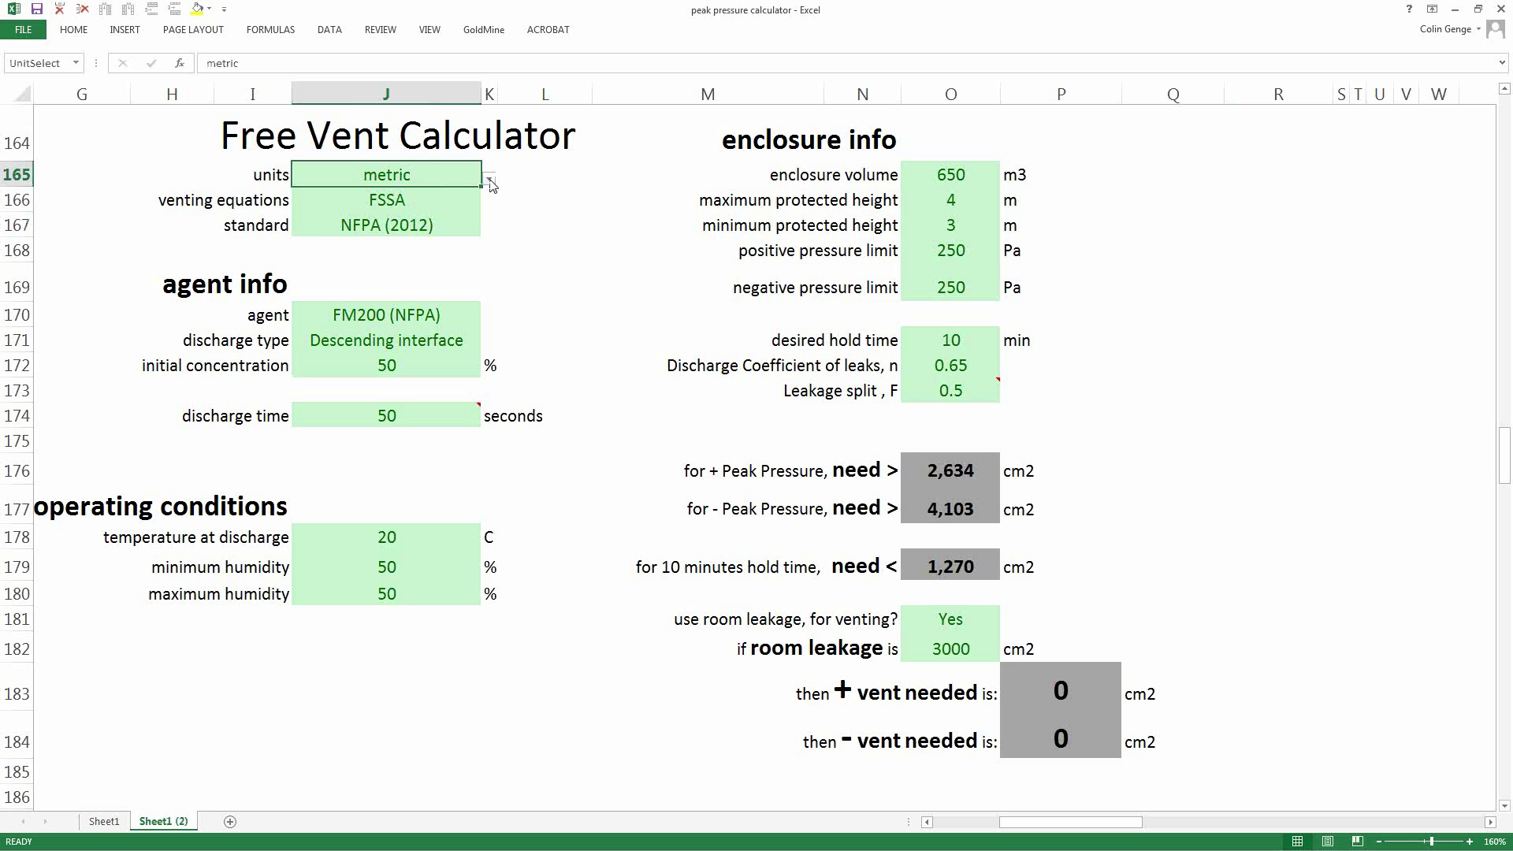
left_click(488, 178)
left_click(424, 214)
In the agent info, set the FM200 initial concentration to 9% and the discharge time to 10 seconds.
left_click(402, 314)
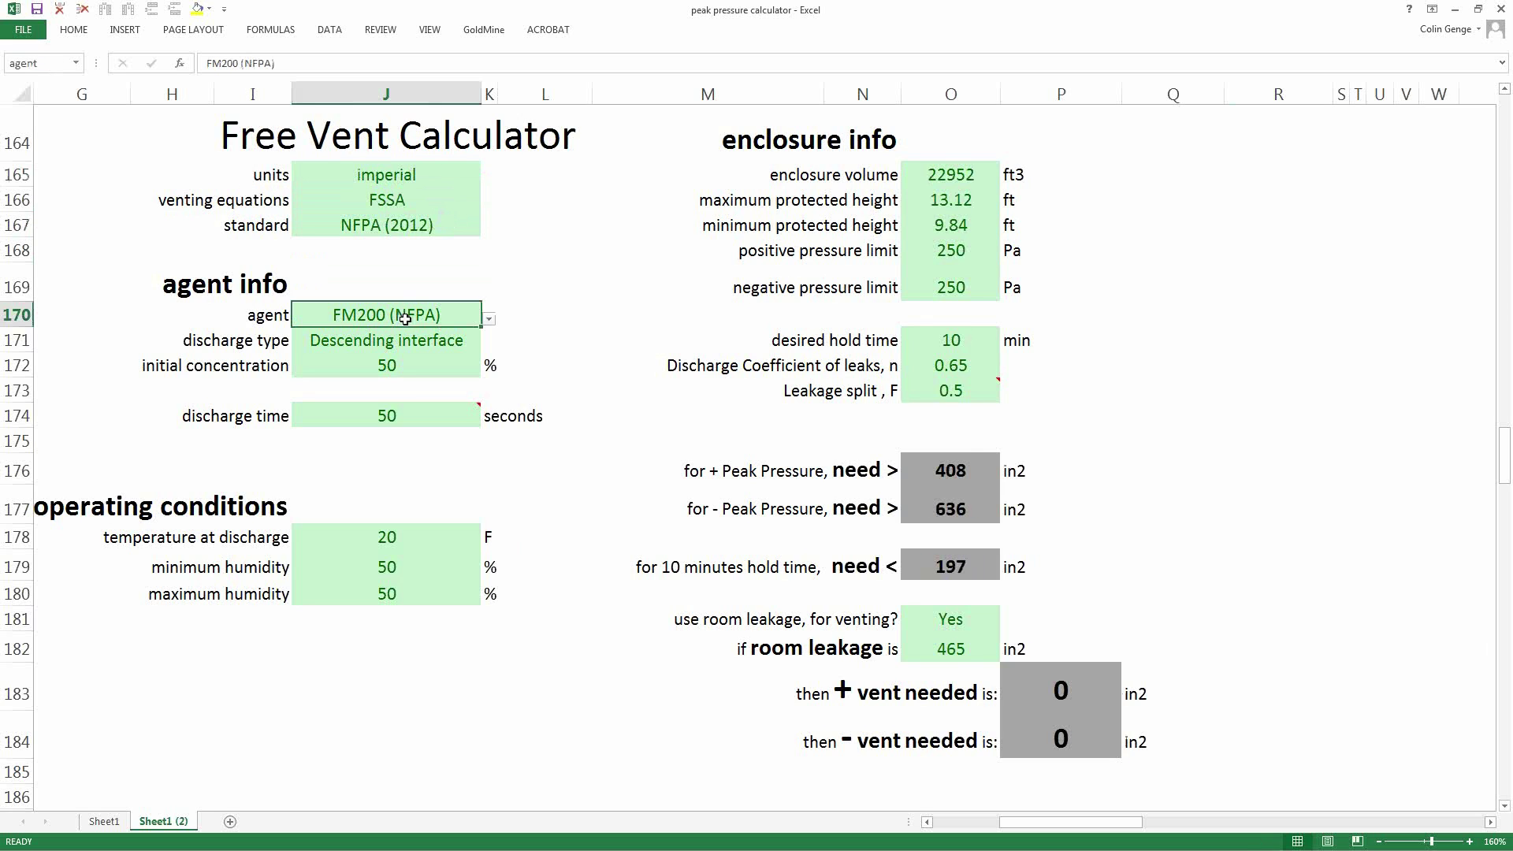
left_click(557, 298)
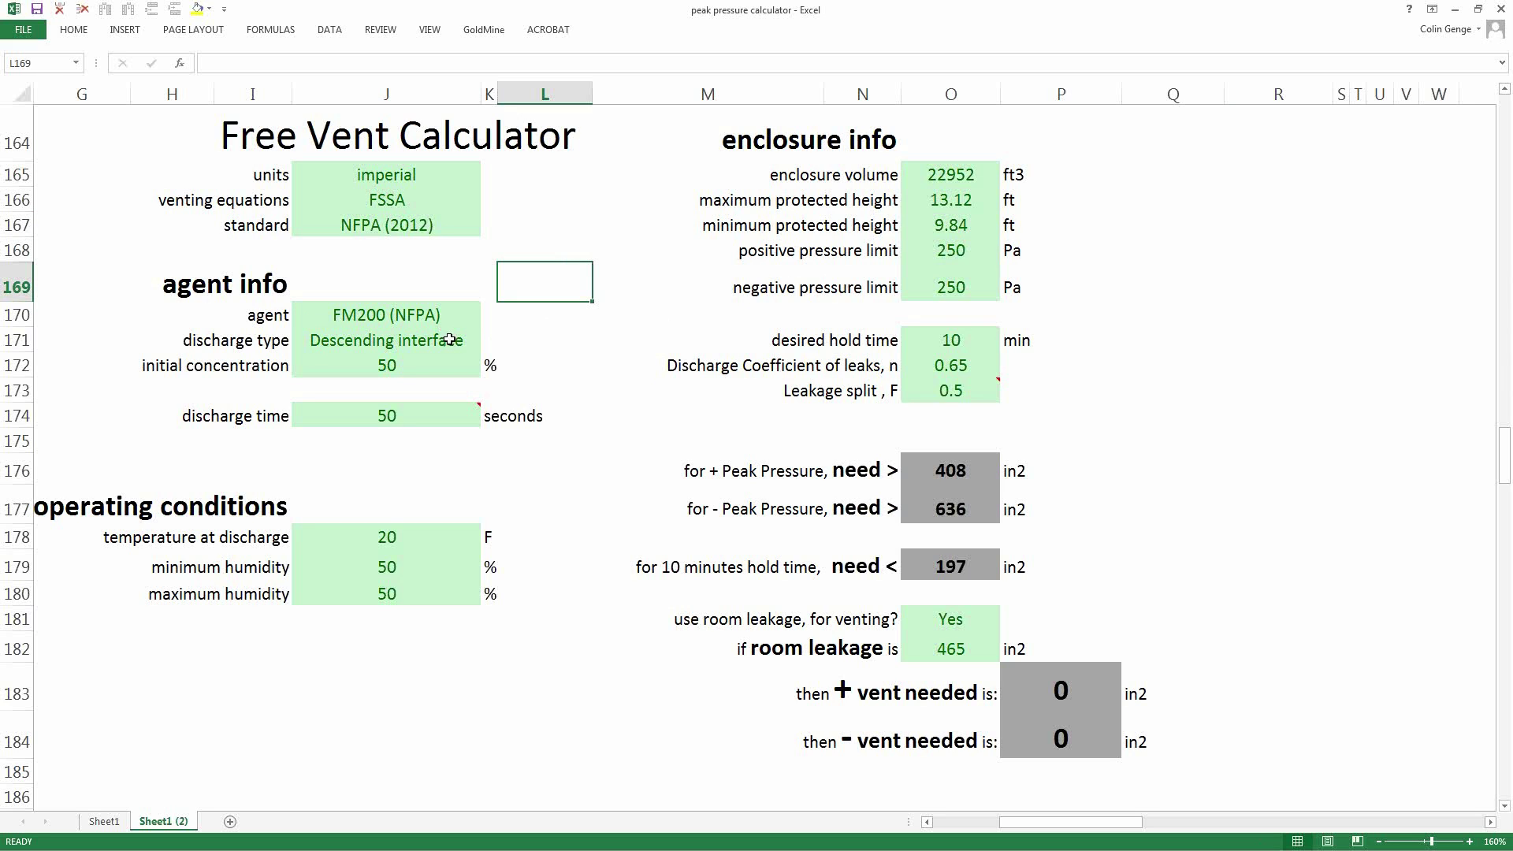
left_click(420, 369)
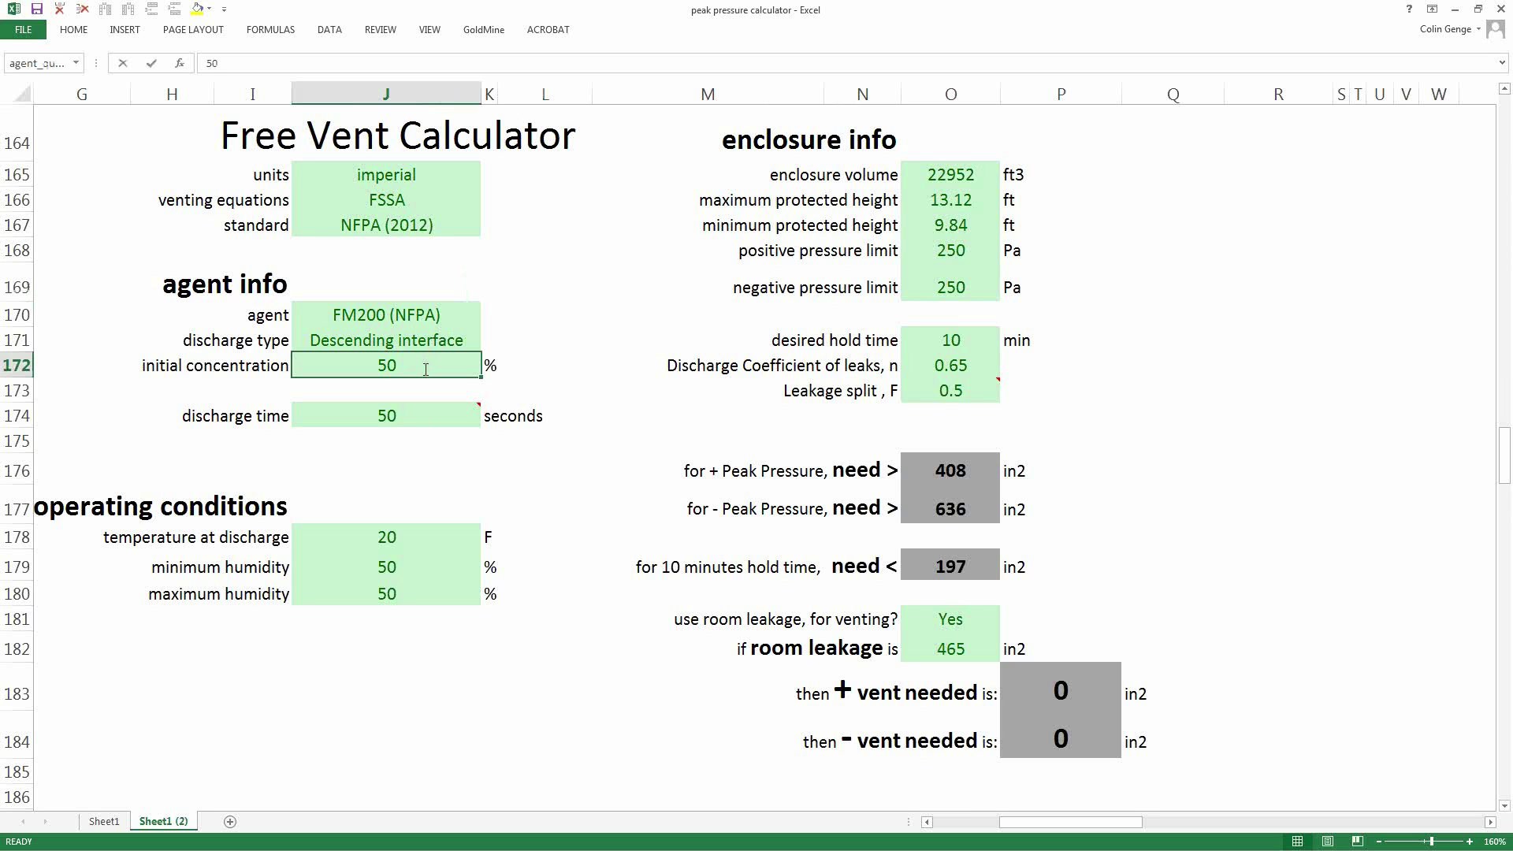
type("9")
key("Return")
left_click(410, 416)
type("10")
left_click(557, 306)
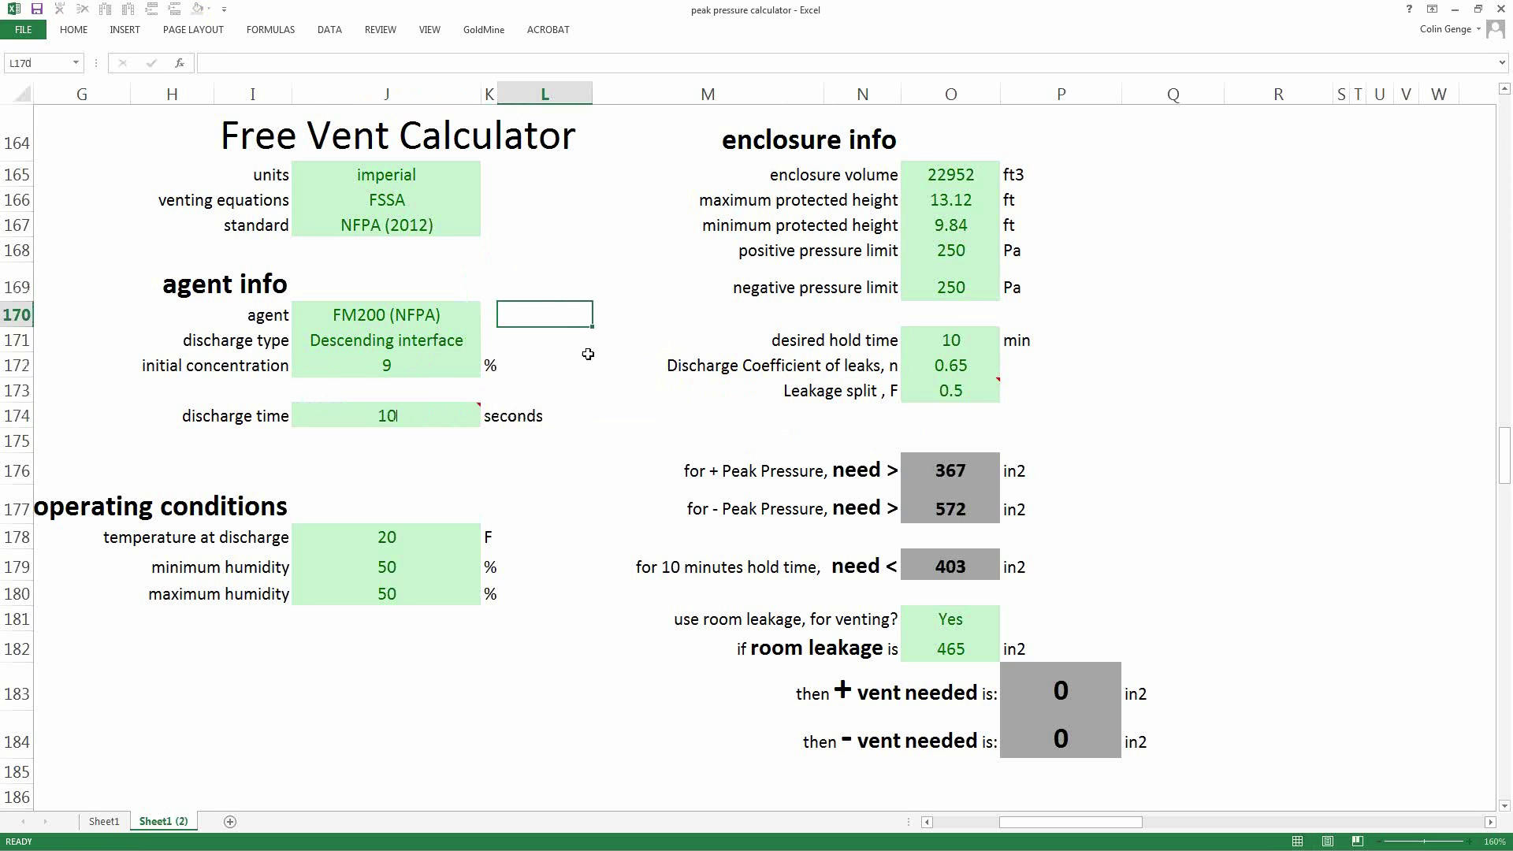
Set the operating conditions to a 70 F discharge temperature, 20% minimum humidity and 60% maximum humidity.
left_click(388, 540)
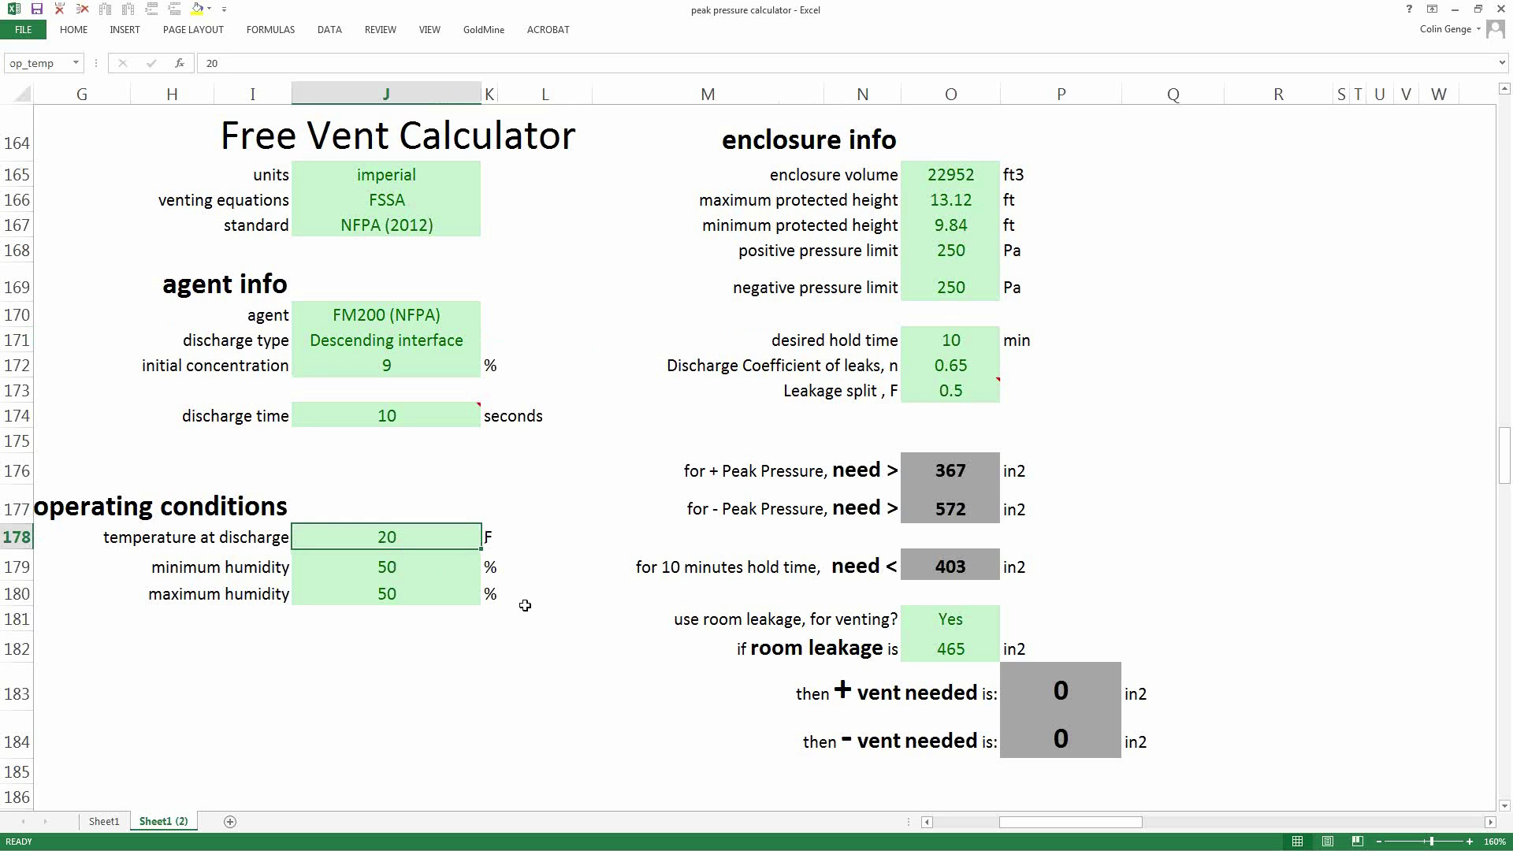
type("70")
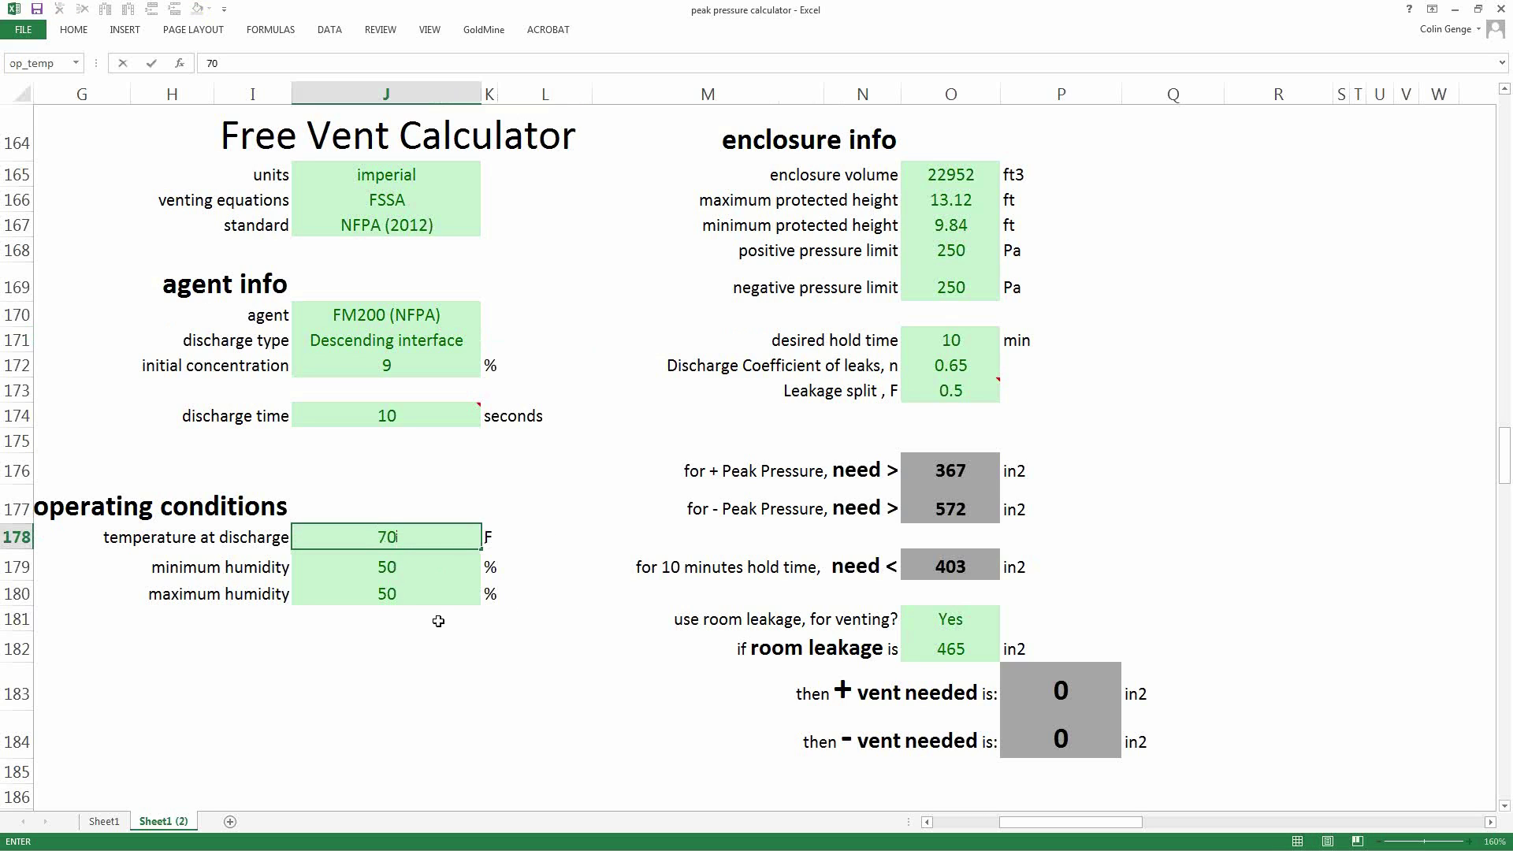
key("Return")
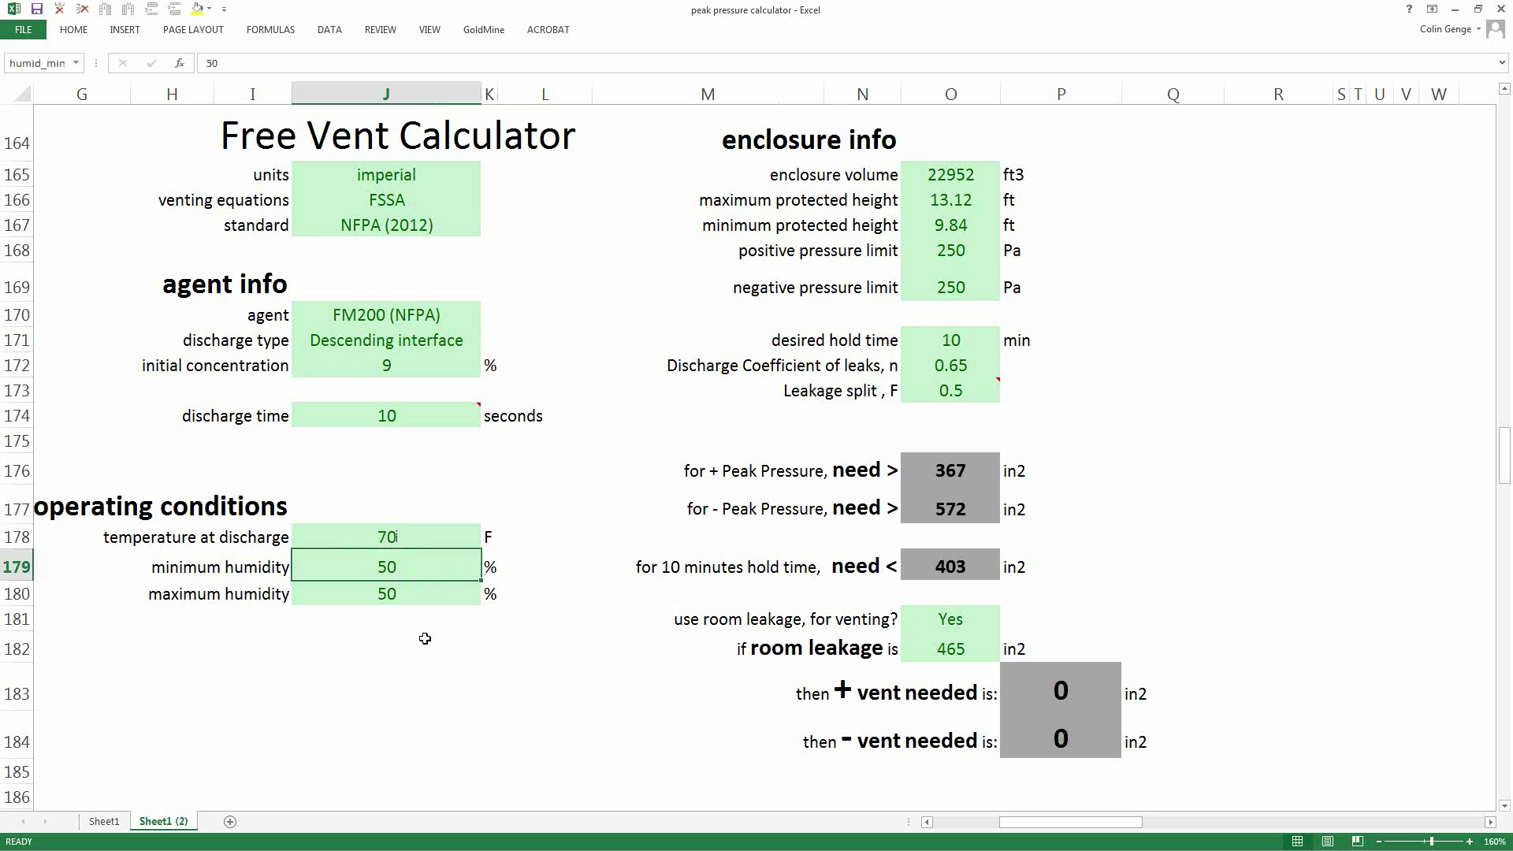
type("20")
key("Return")
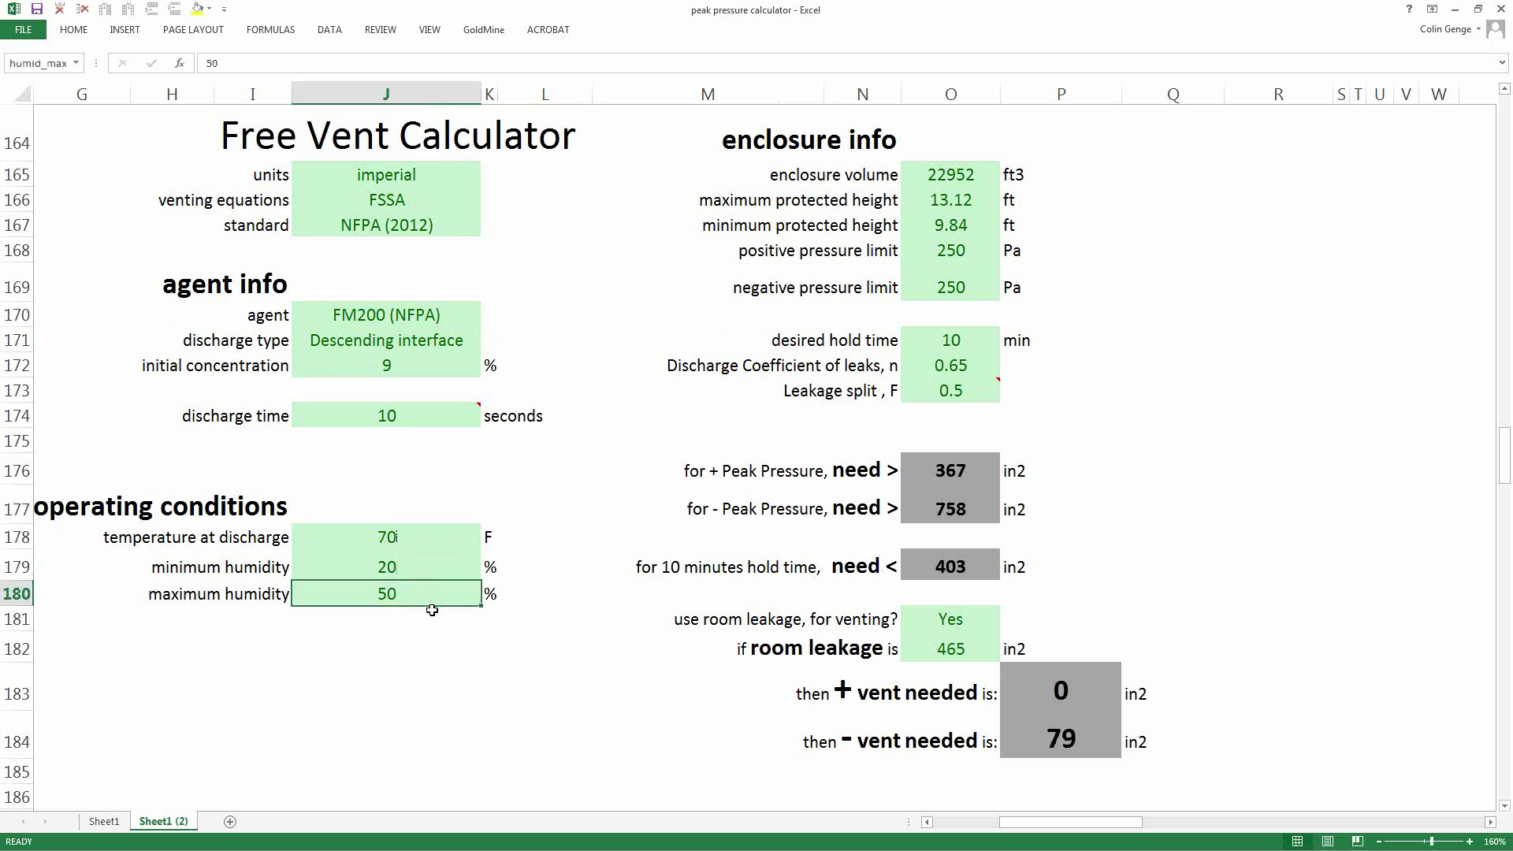
type("60")
key("Return")
left_click(563, 492)
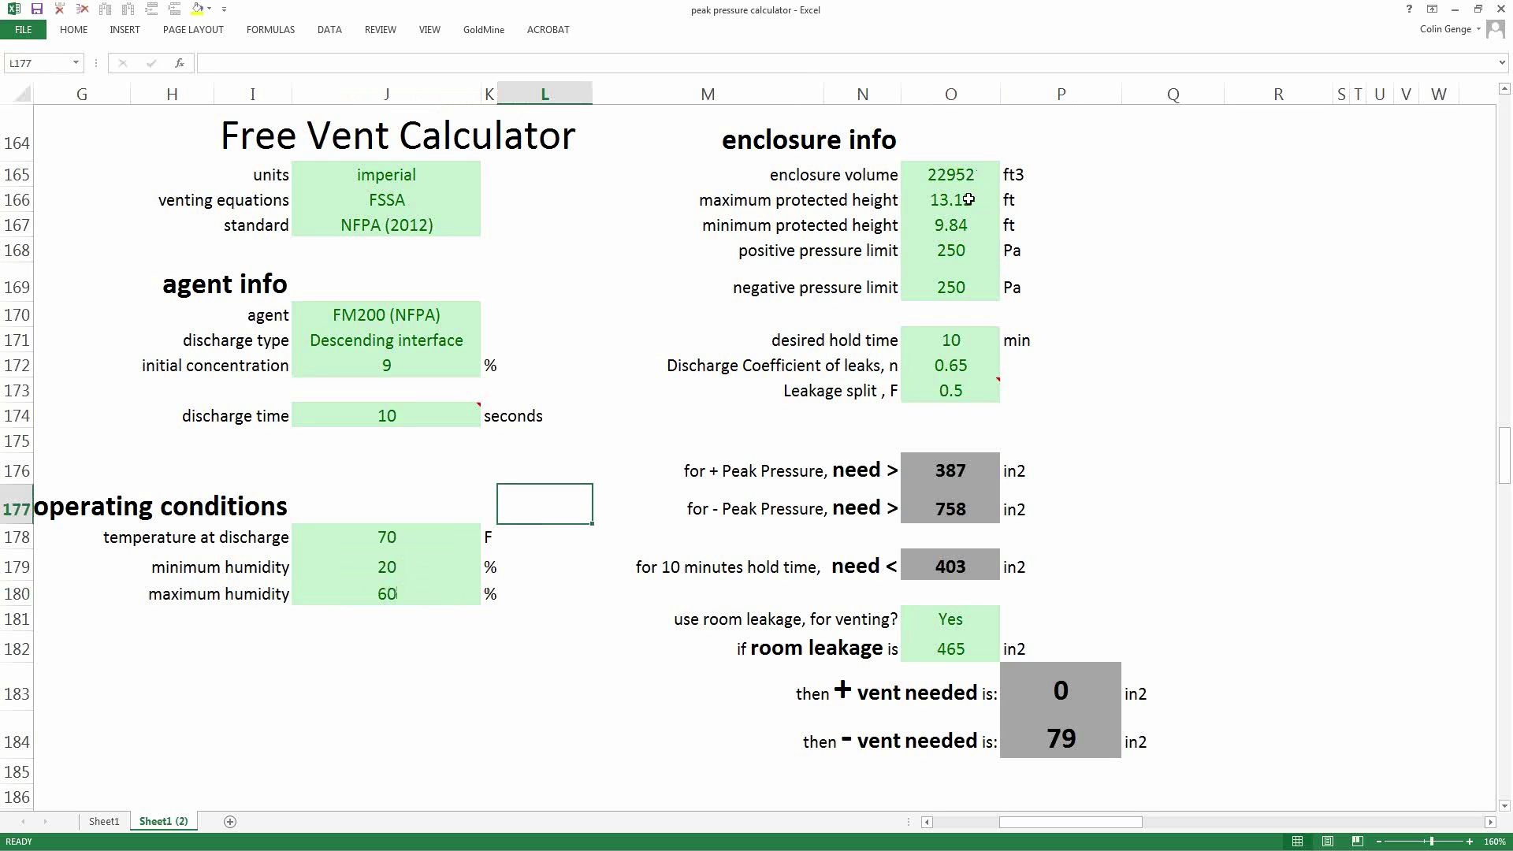
Set the enclosure's maximum protected height to 10 ft and its minimum protected height to 7.5 ft.
left_click(967, 201)
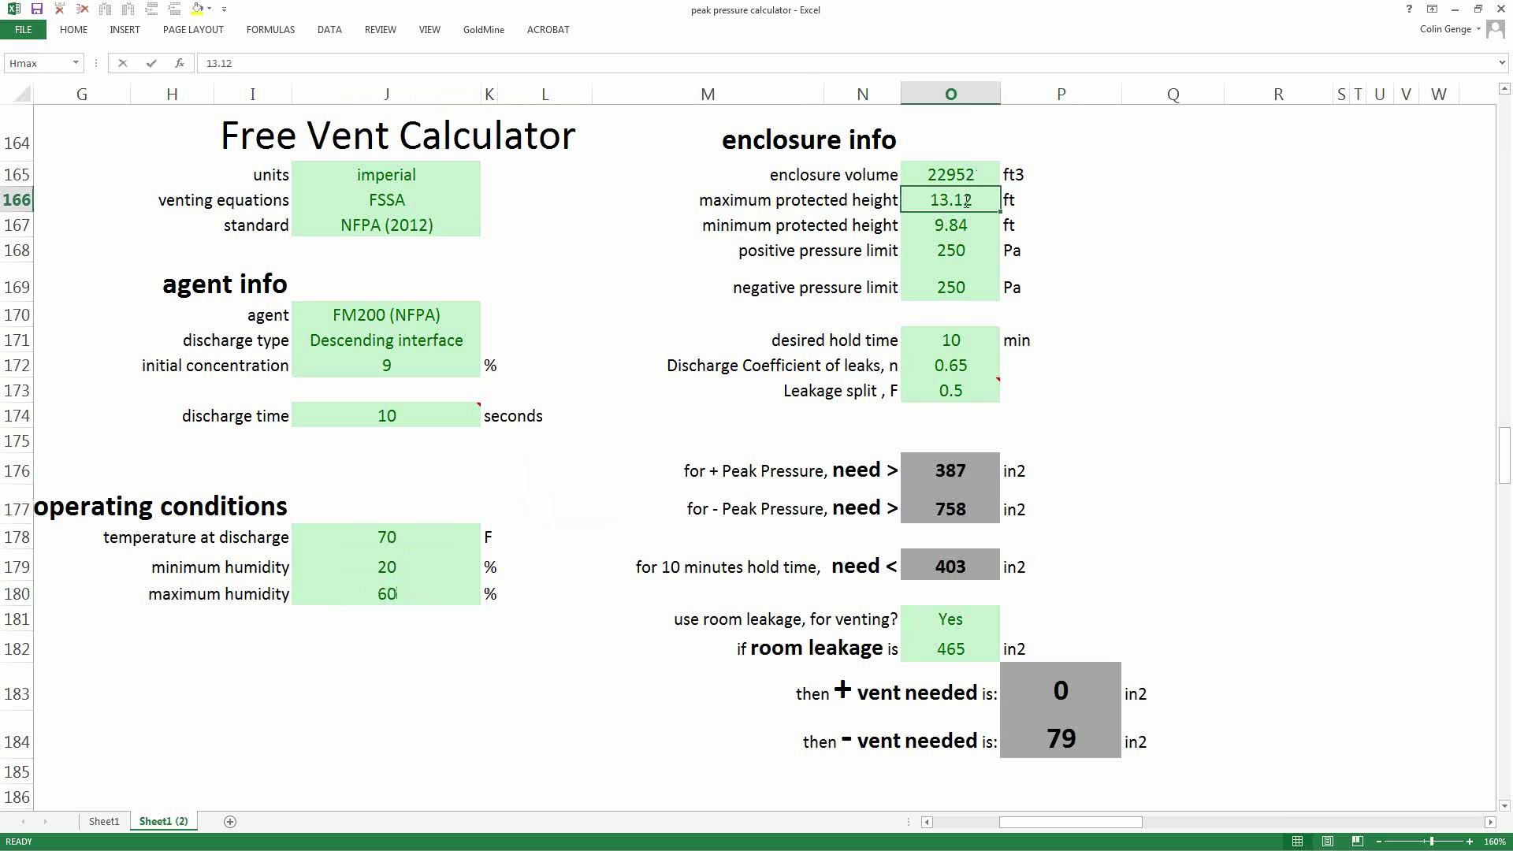
type("10")
key("Return")
type("7.5")
left_click(1172, 249)
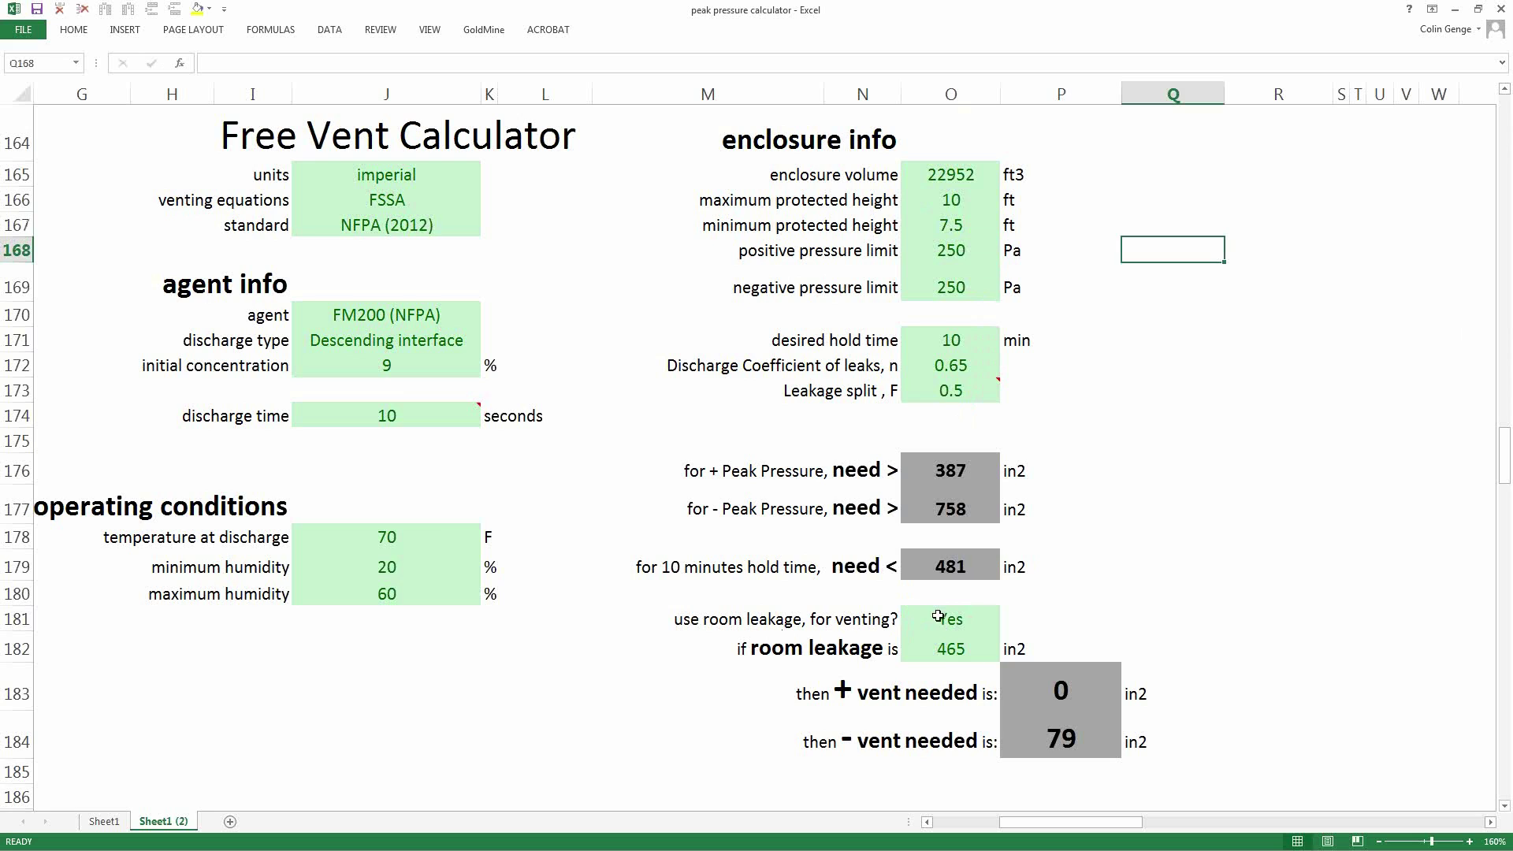
Set the room leakage used for venting to 400 in2.
left_click(959, 650)
type("400")
left_click(1198, 537)
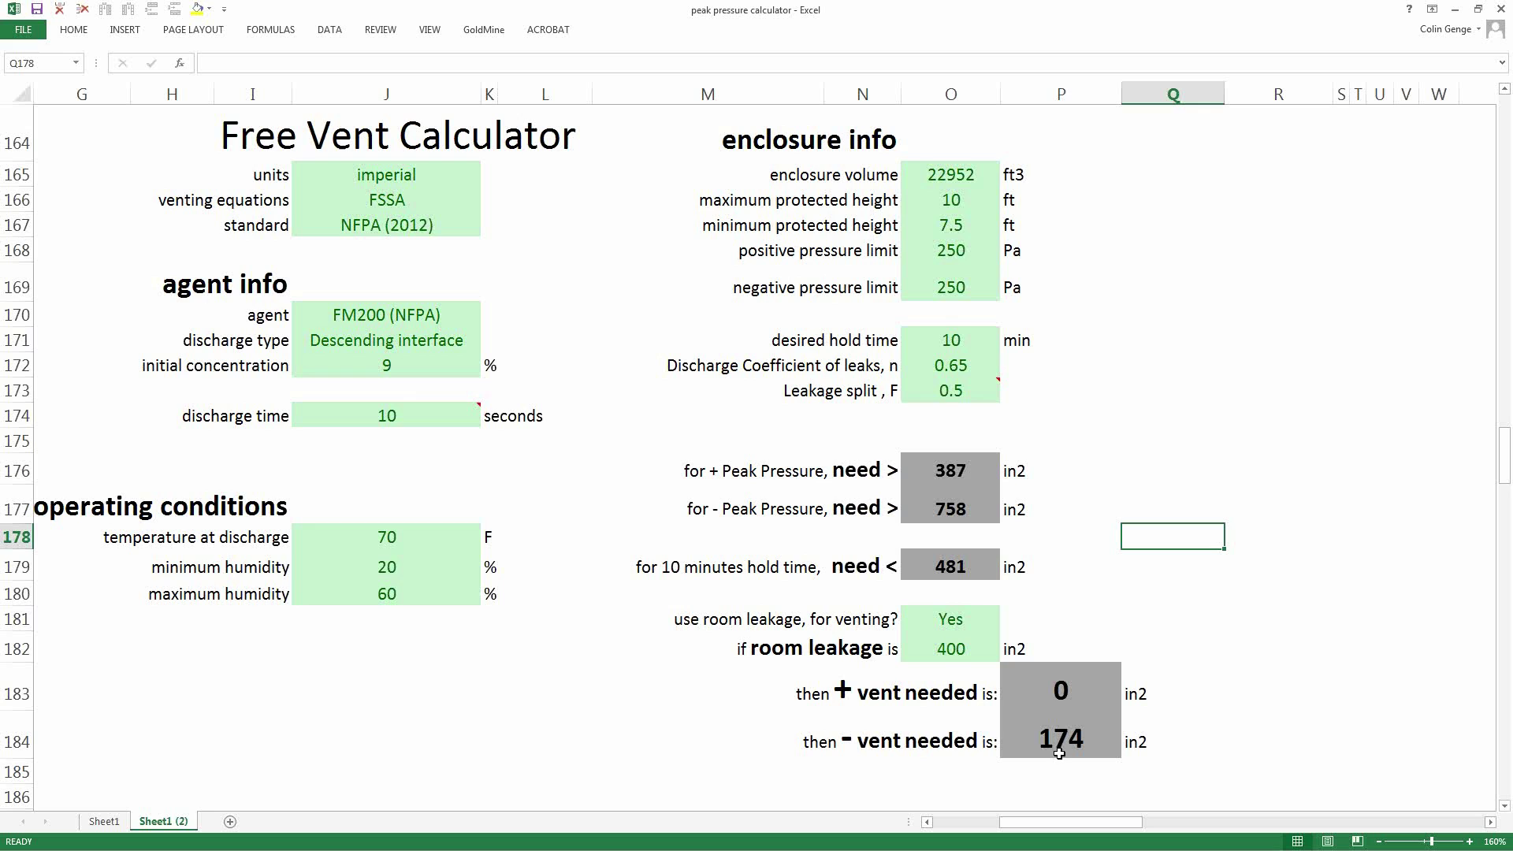
Set the enclosure's negative pressure limit to 500 Pa, and minimize the workbook to show the desktop.
left_click(948, 288)
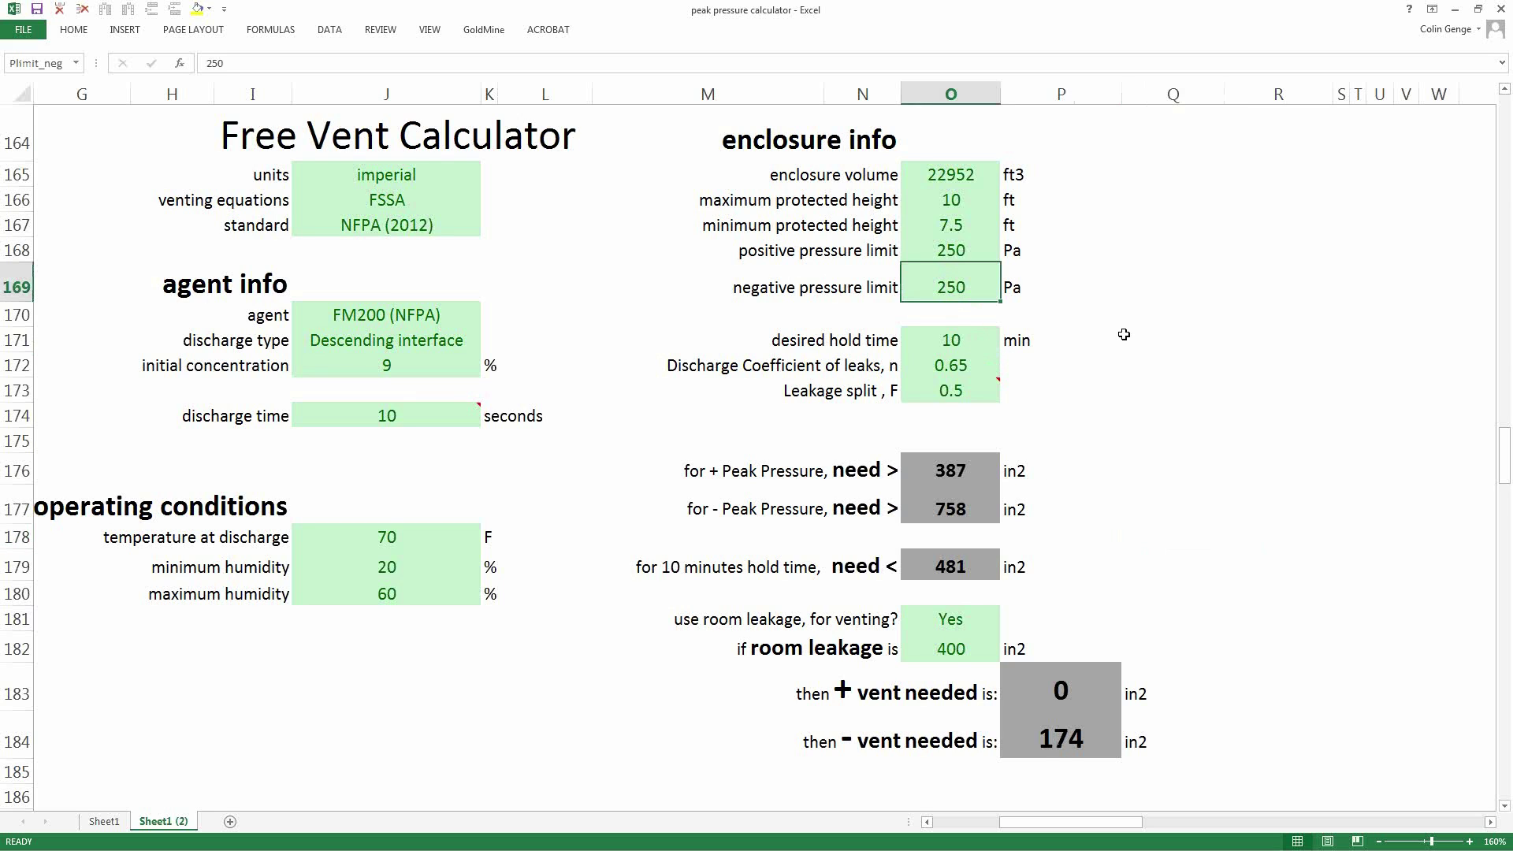
type("500")
left_click(1153, 320)
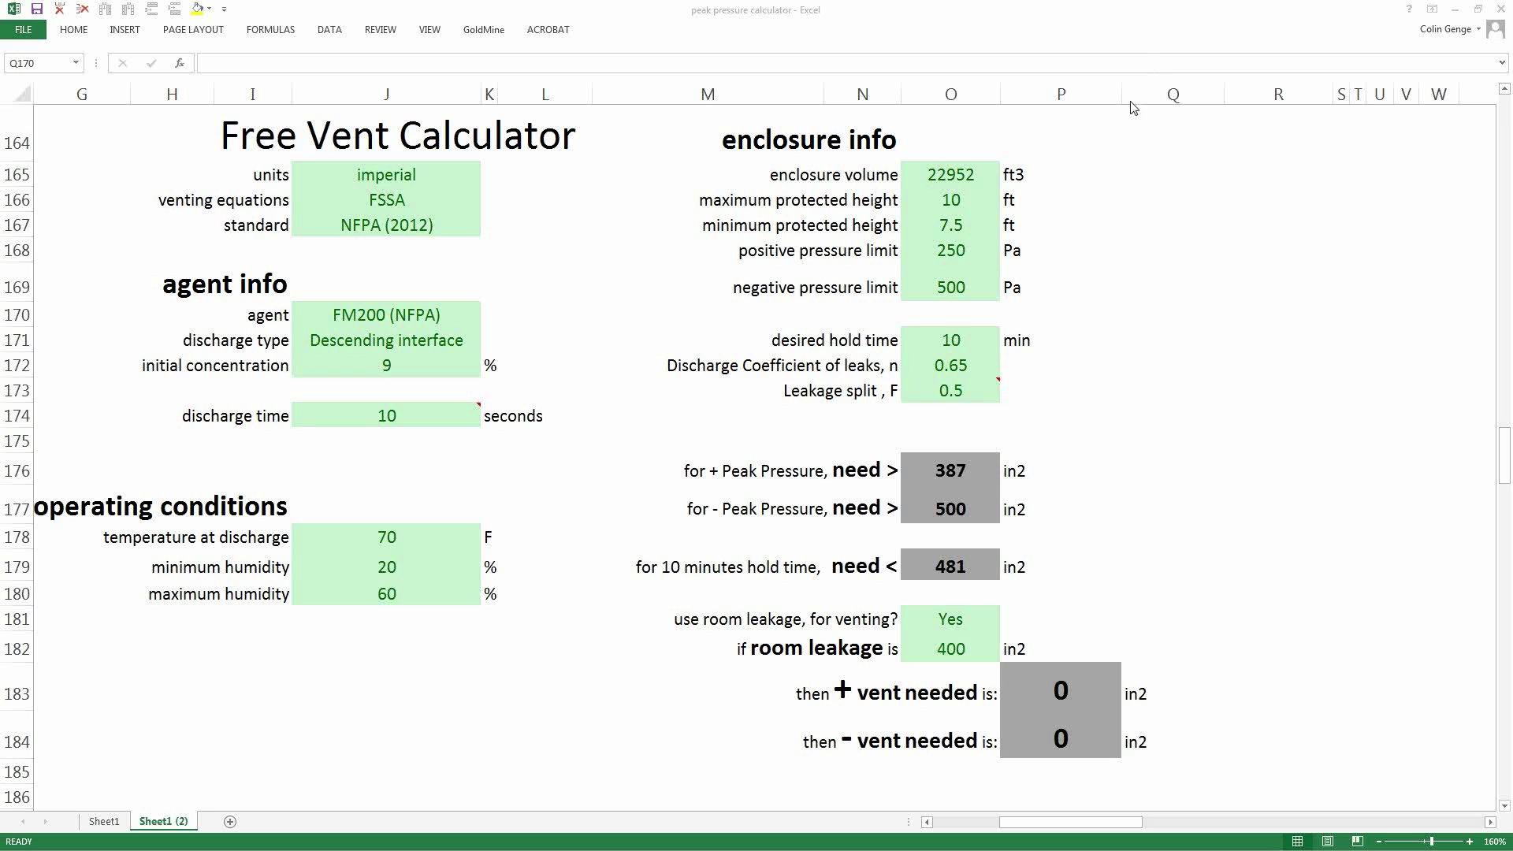
left_click(1458, 16)
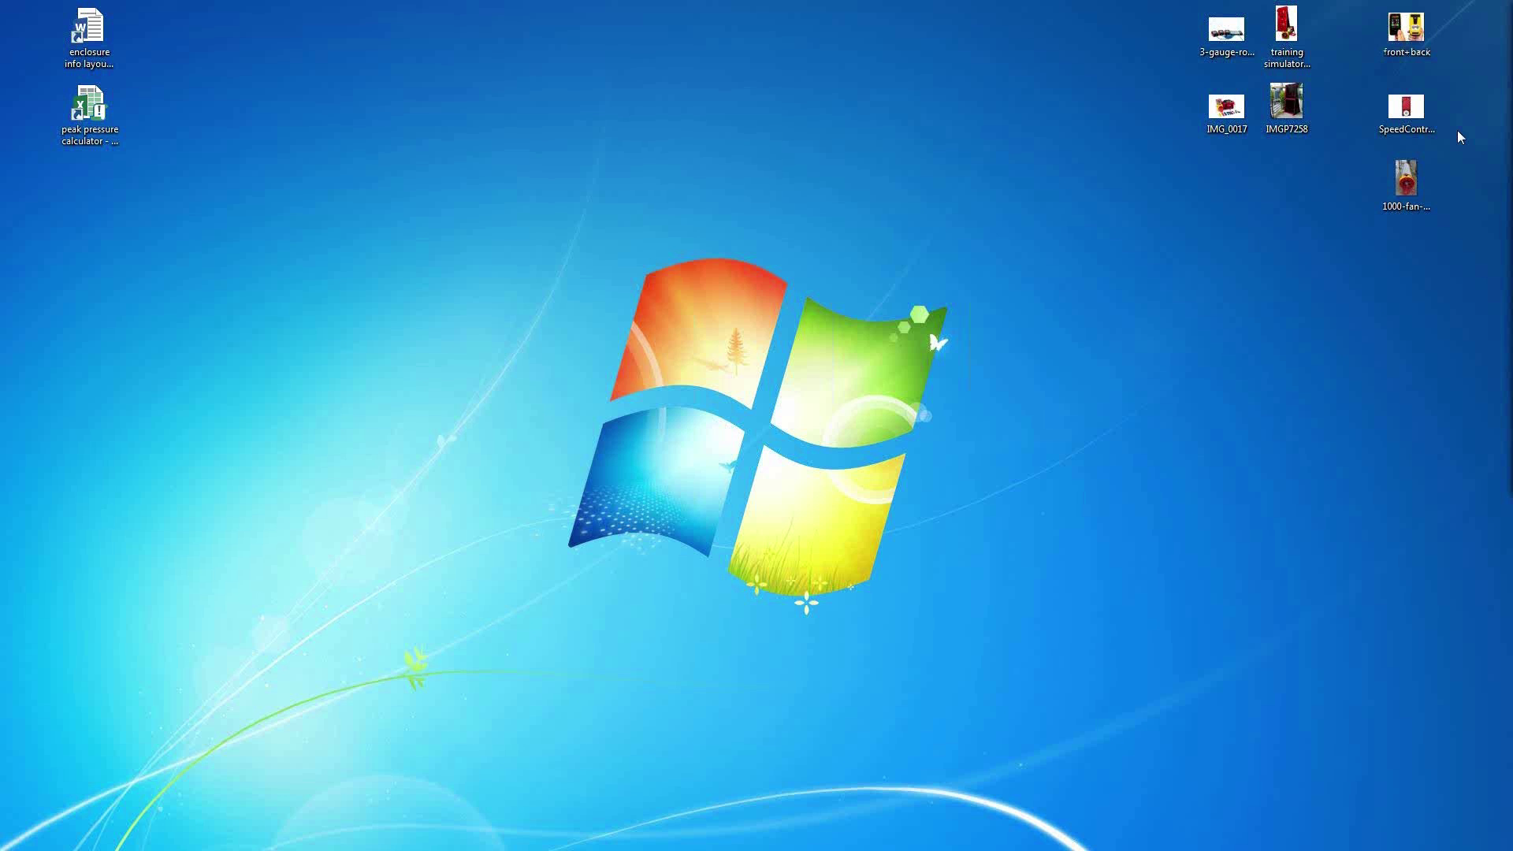